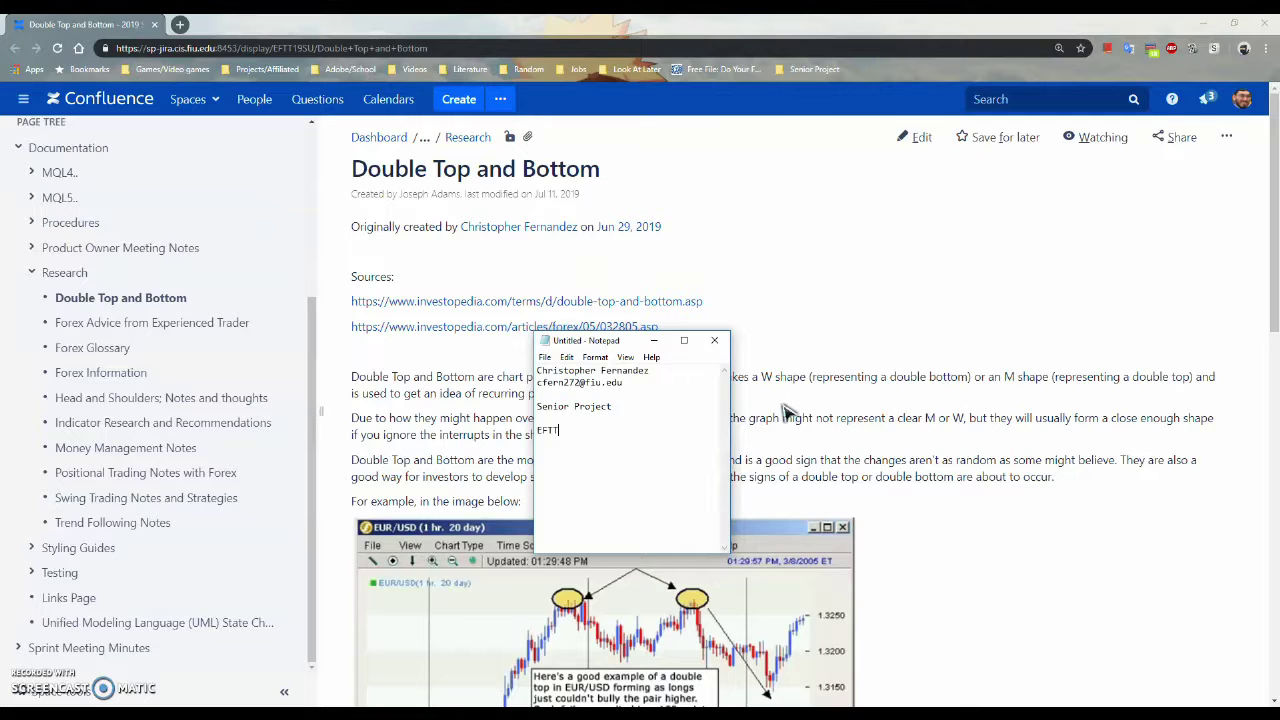
Minimize the notes window and review the double top and double bottom chart examples on the Double Top and Bottom page
{"action": "left_click", "coordinate": [801, 414]}
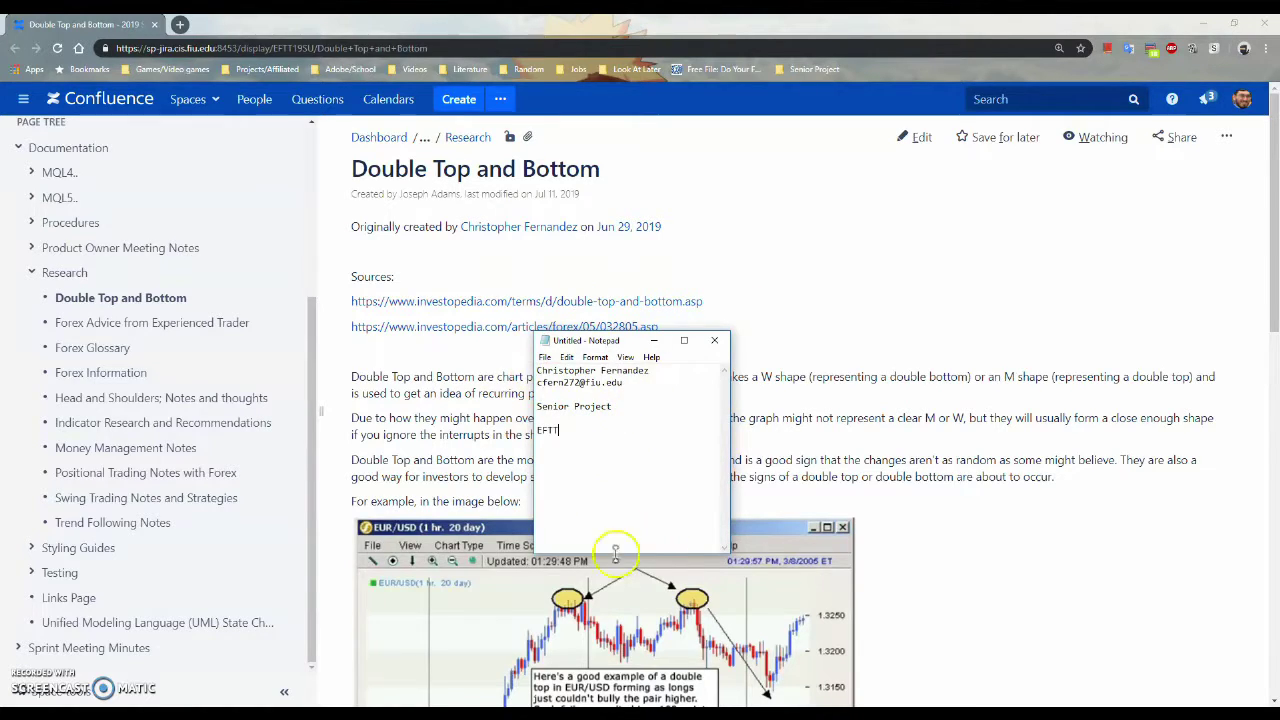
{"action": "left_click", "coordinate": [654, 341]}
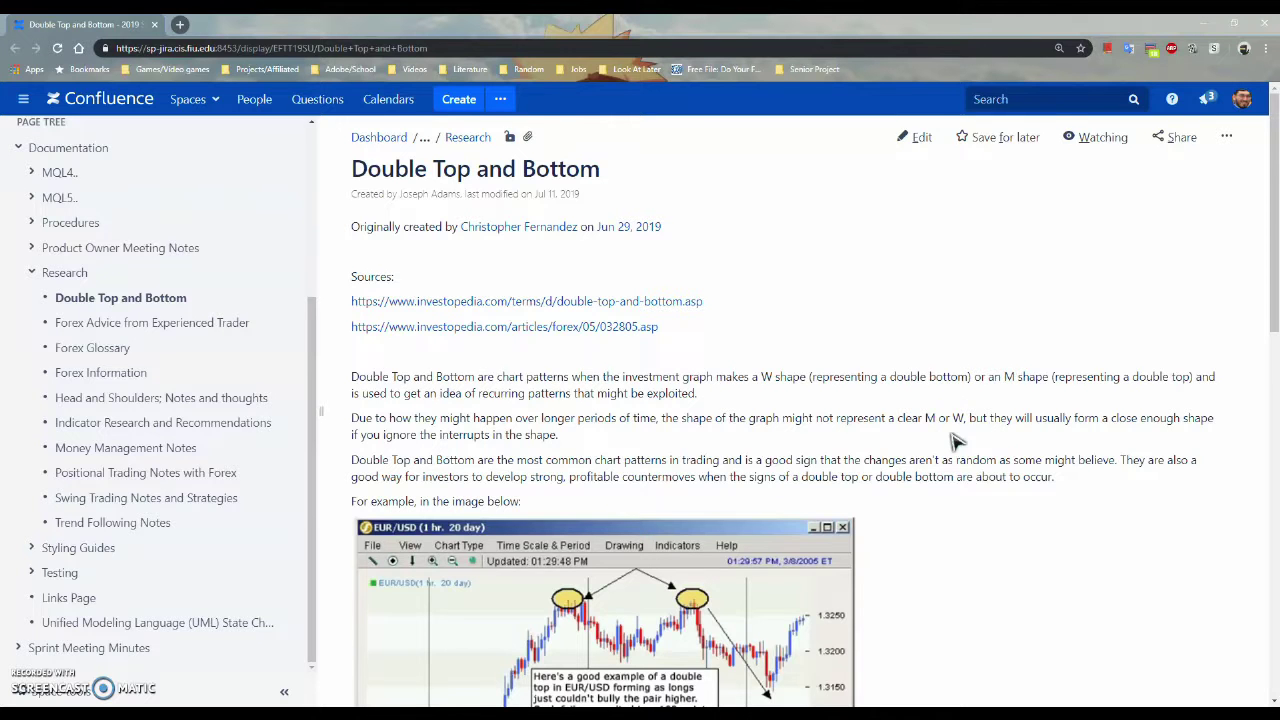
{"action": "scroll", "coordinate": [957, 441], "scroll_direction": "down", "scroll_amount": 5}
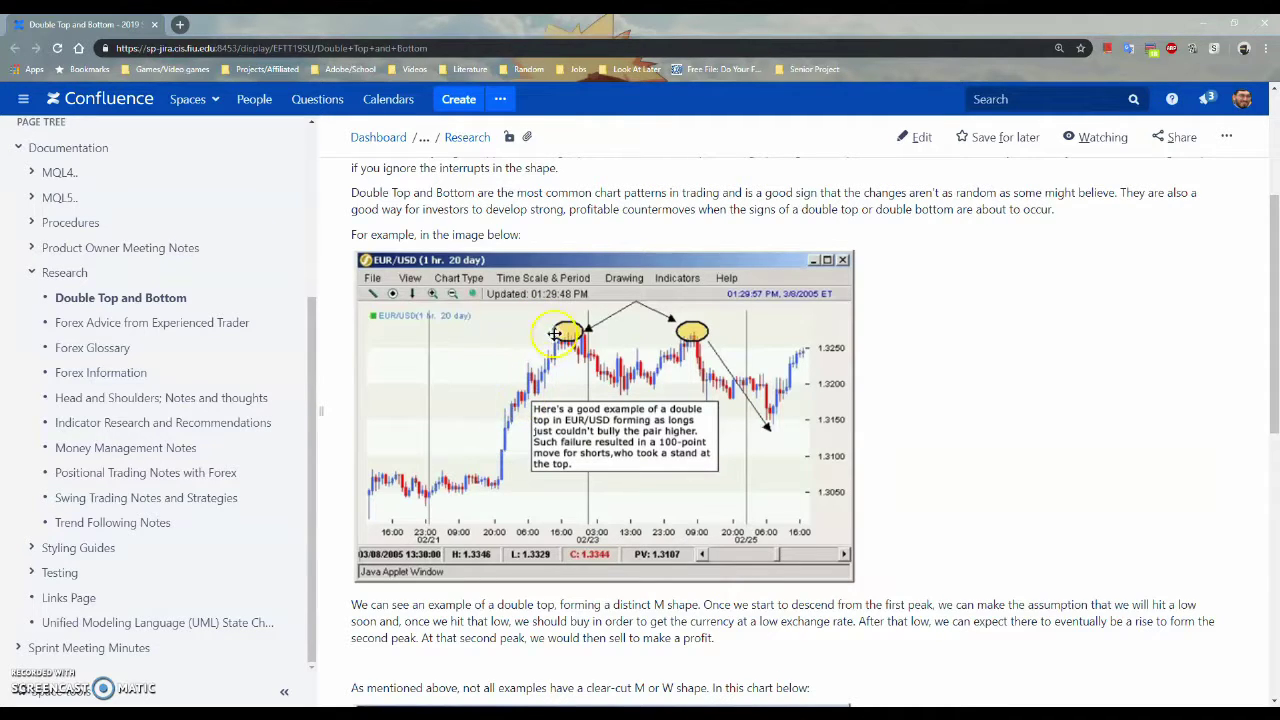
{"action": "scroll", "coordinate": [765, 425], "scroll_direction": "down", "scroll_amount": 5}
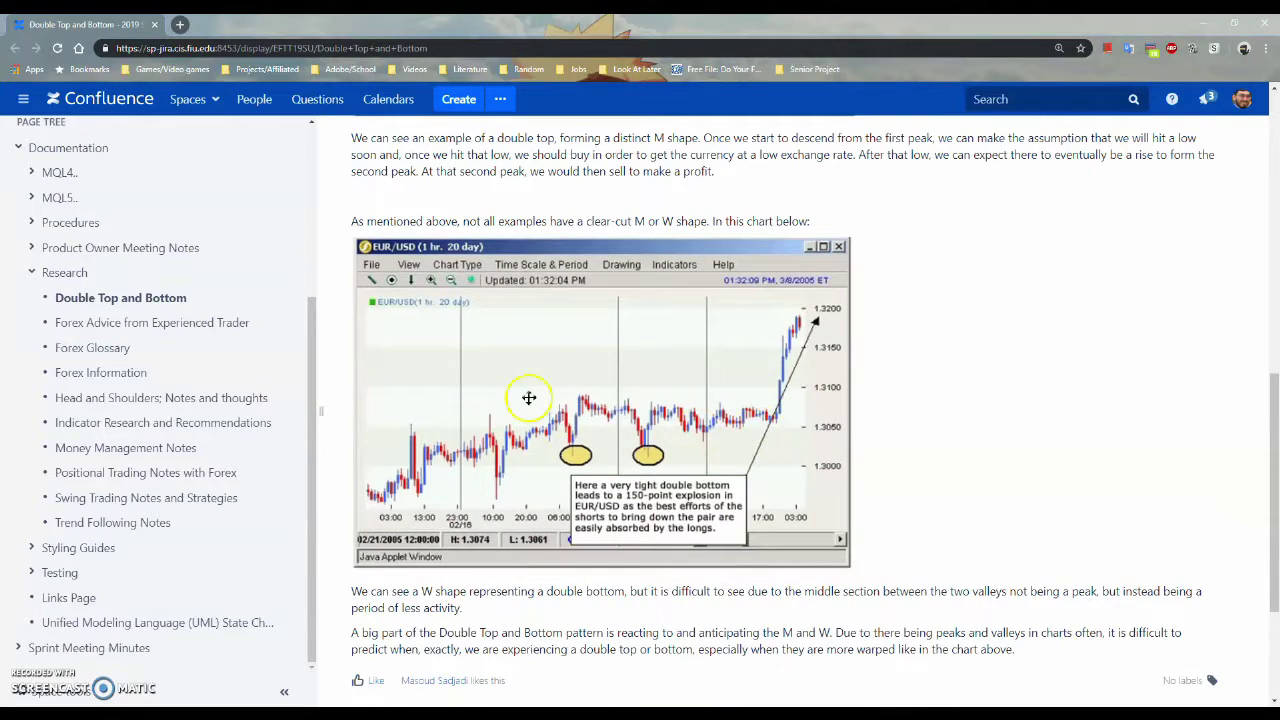
{"action": "scroll", "coordinate": [726, 470], "scroll_direction": "up", "scroll_amount": 5}
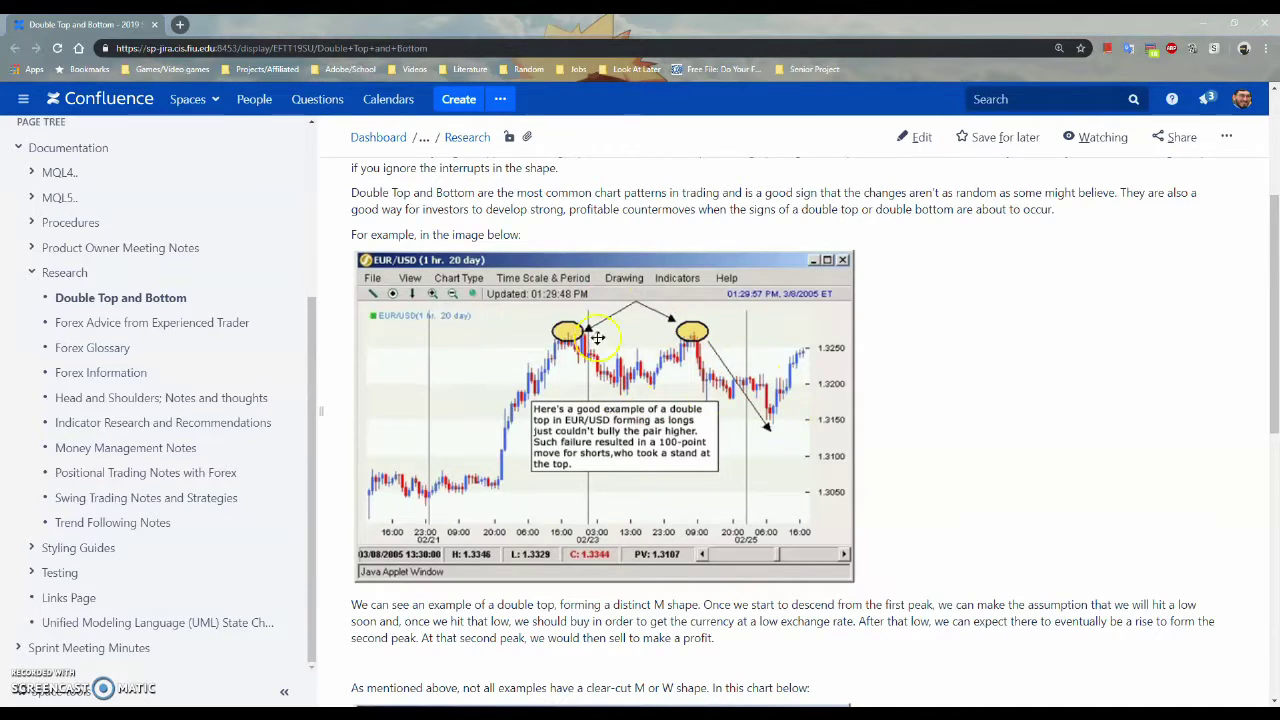
{"action": "scroll", "coordinate": [686, 434], "scroll_direction": "down", "scroll_amount": 4}
{"action": "scroll", "coordinate": [680, 451], "scroll_direction": "up", "scroll_amount": 3}
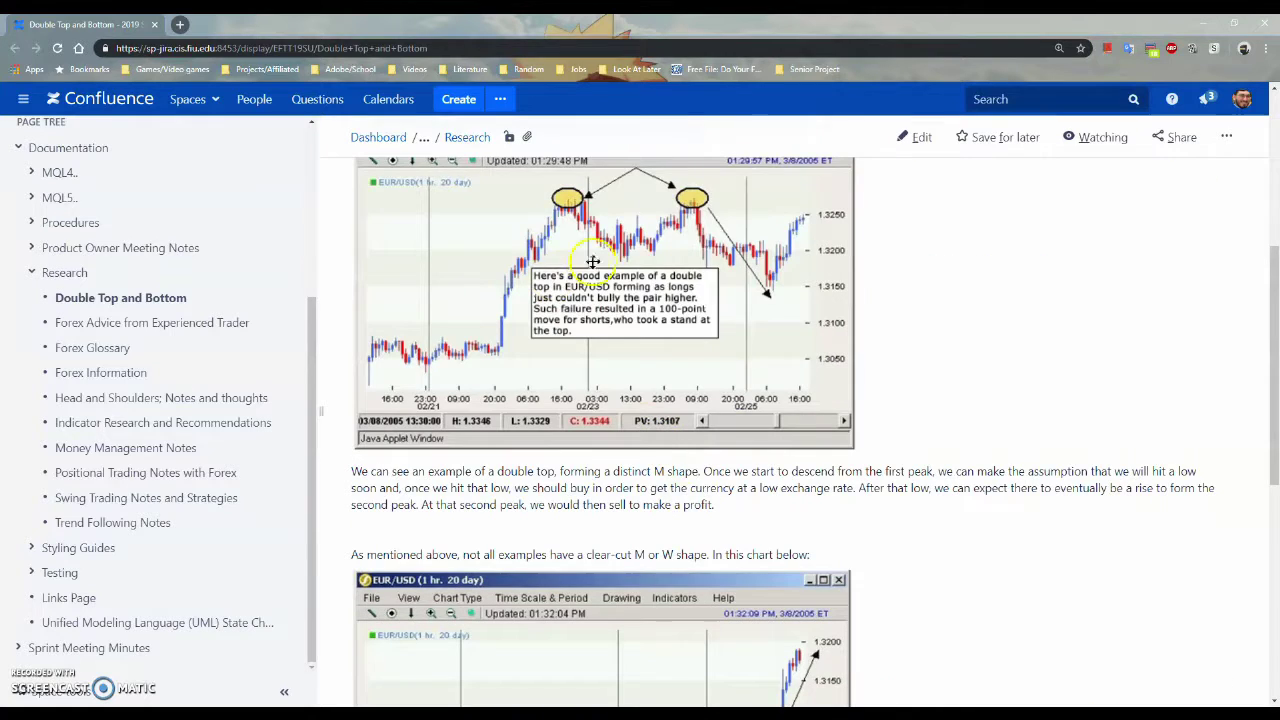
{"action": "scroll", "coordinate": [652, 569], "scroll_direction": "down", "scroll_amount": 3}
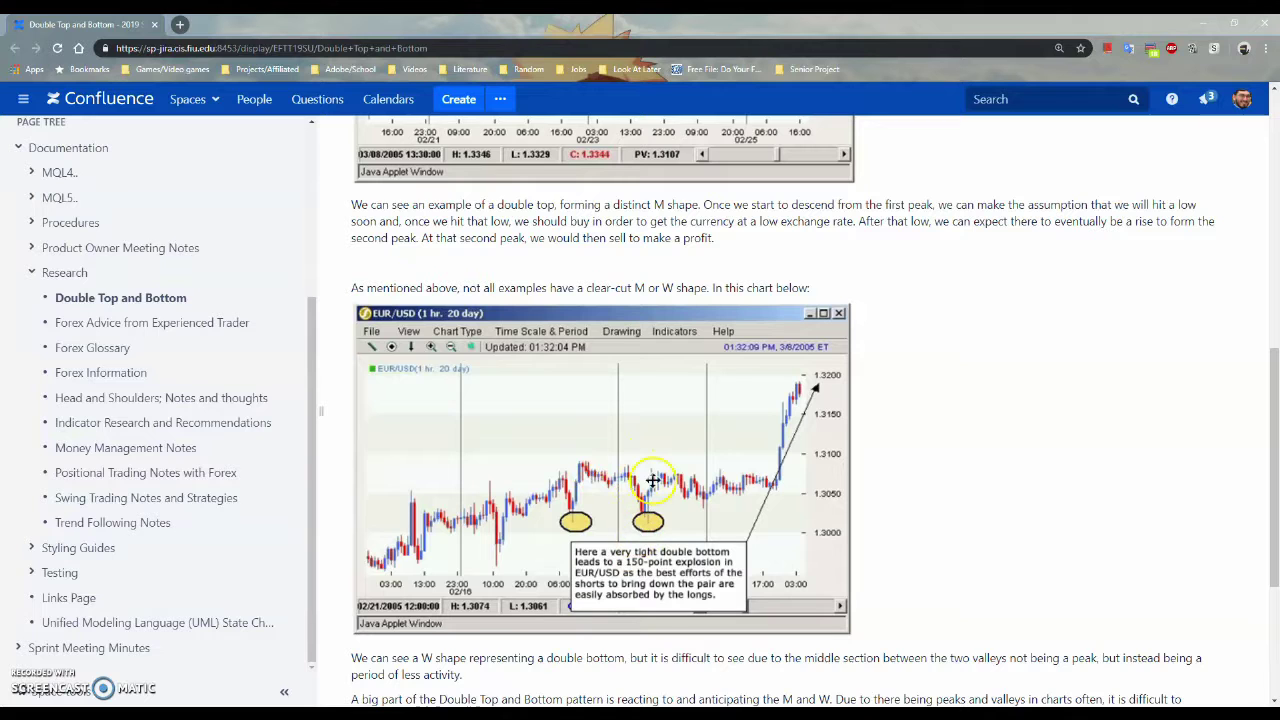
{"action": "scroll", "coordinate": [579, 519], "scroll_direction": "up", "scroll_amount": 4}
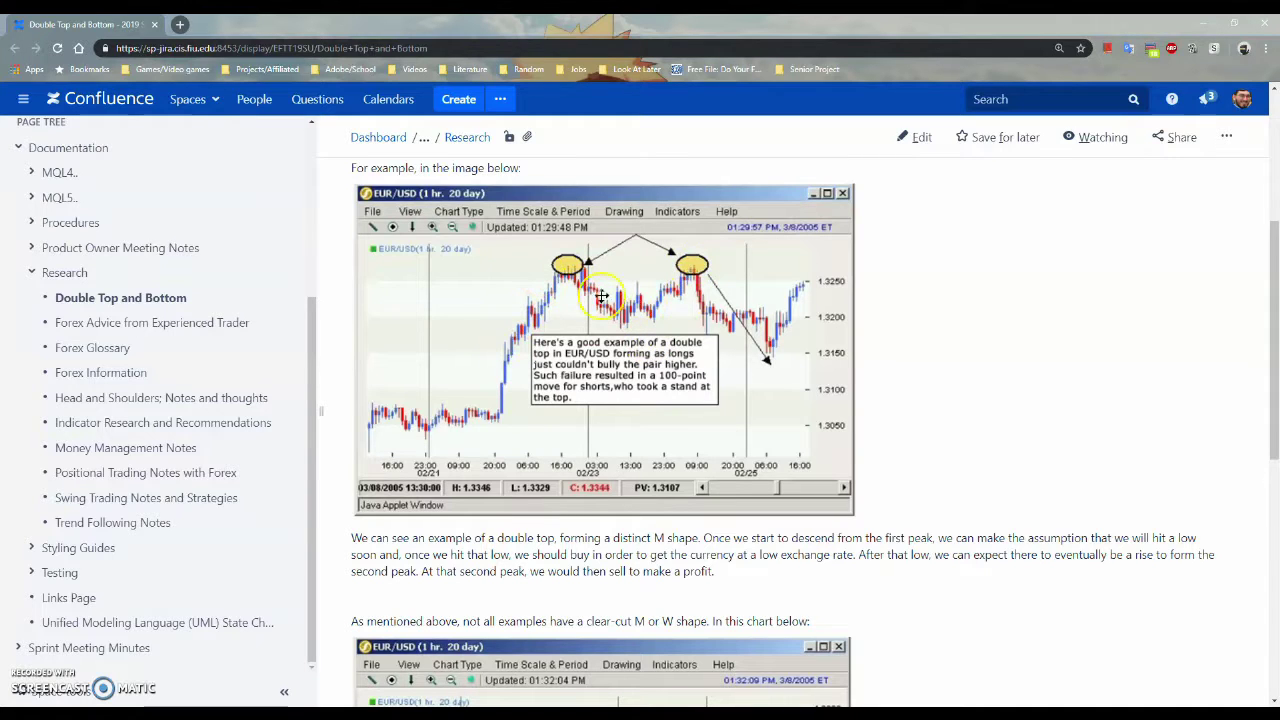
{"action": "scroll", "coordinate": [532, 457], "scroll_direction": "down", "scroll_amount": 2}
{"action": "scroll", "coordinate": [532, 457], "scroll_direction": "down", "scroll_amount": 2}
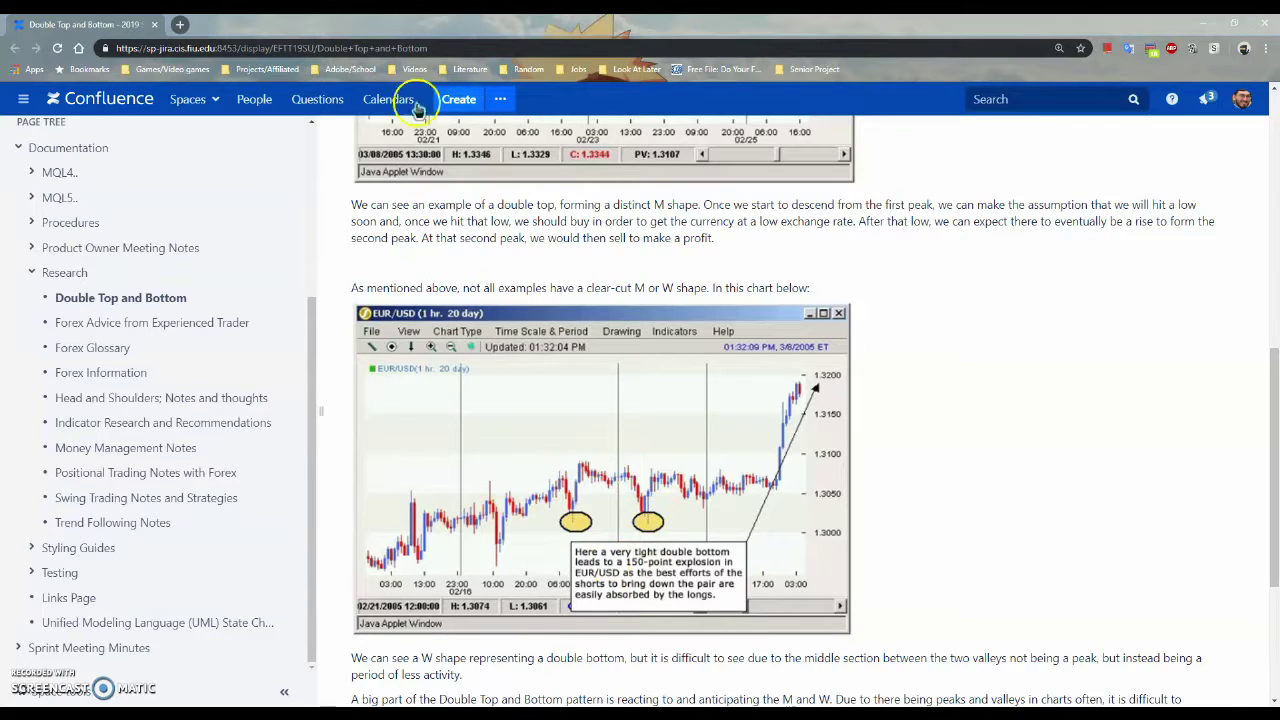
{"action": "scroll", "coordinate": [563, 460], "scroll_direction": "down", "scroll_amount": 3}
{"action": "scroll", "coordinate": [563, 460], "scroll_direction": "up", "scroll_amount": 2}
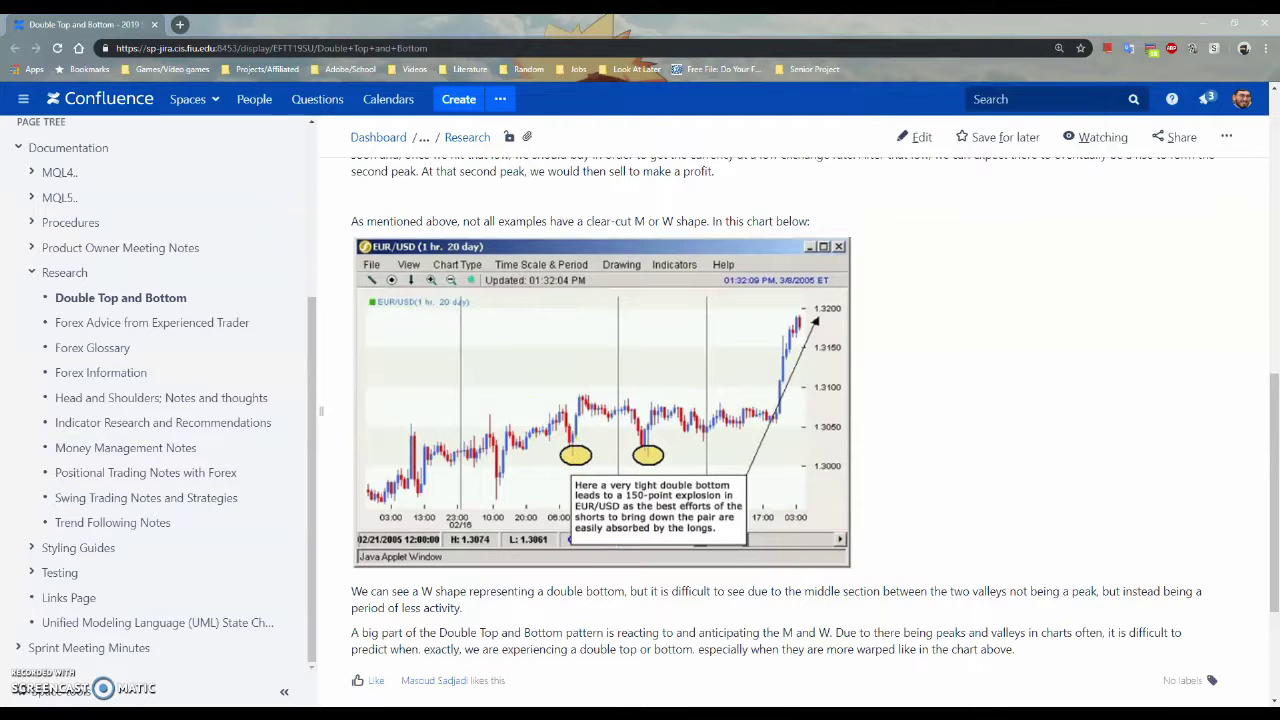
Switch to MetaTrader 5, show the Strategy Tester settings and display the GBPUSD H4 chart as a line chart
{"action": "key", "text": "alt+Tab"}
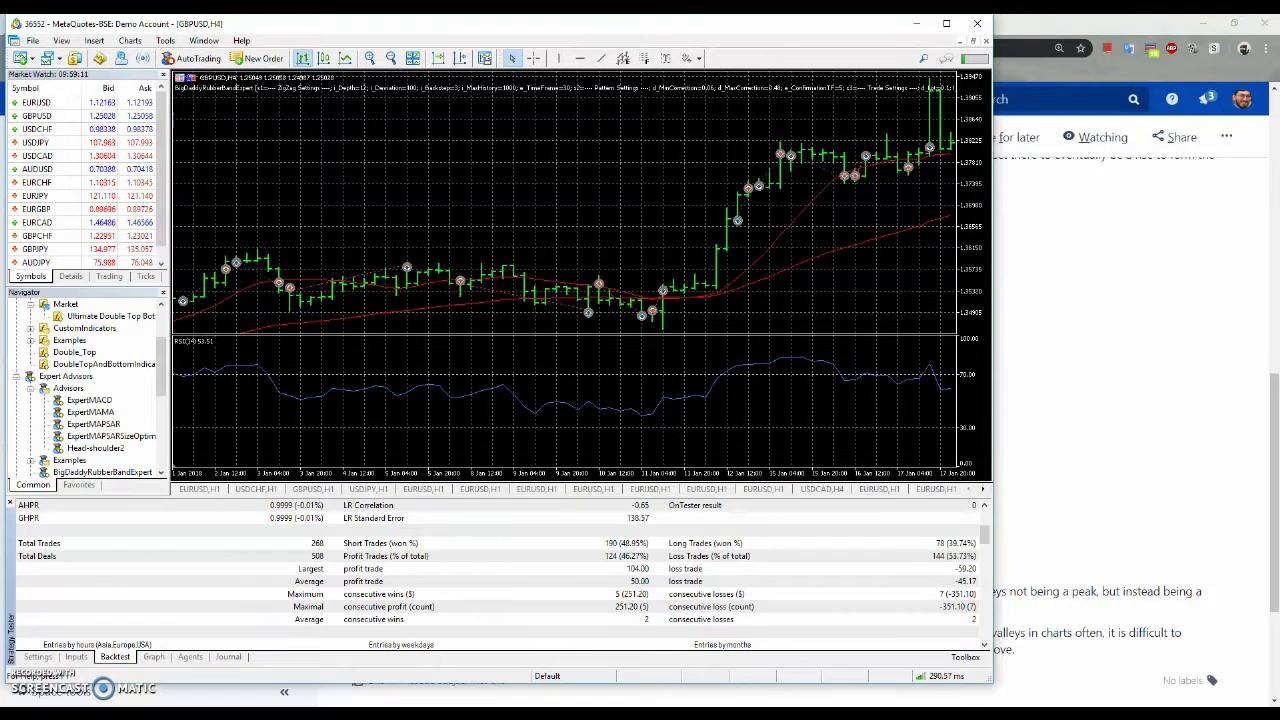
{"action": "left_click", "coordinate": [37, 656]}
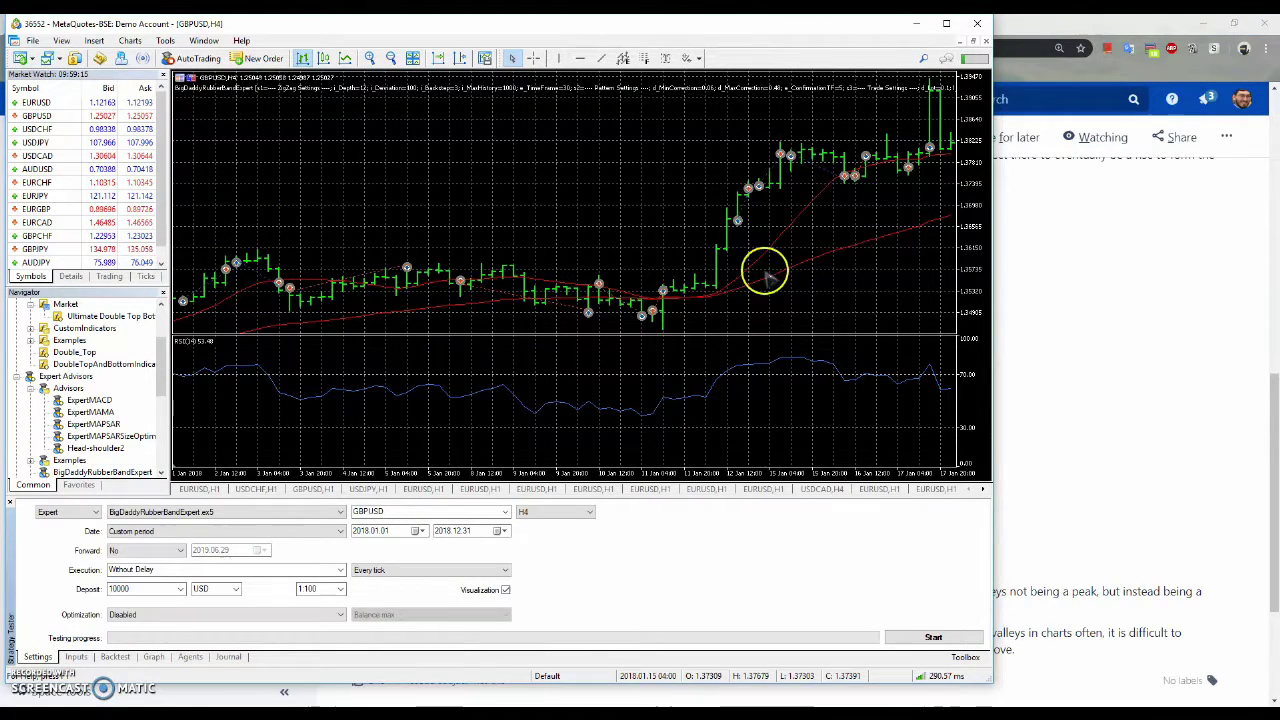
{"action": "left_click", "coordinate": [345, 58]}
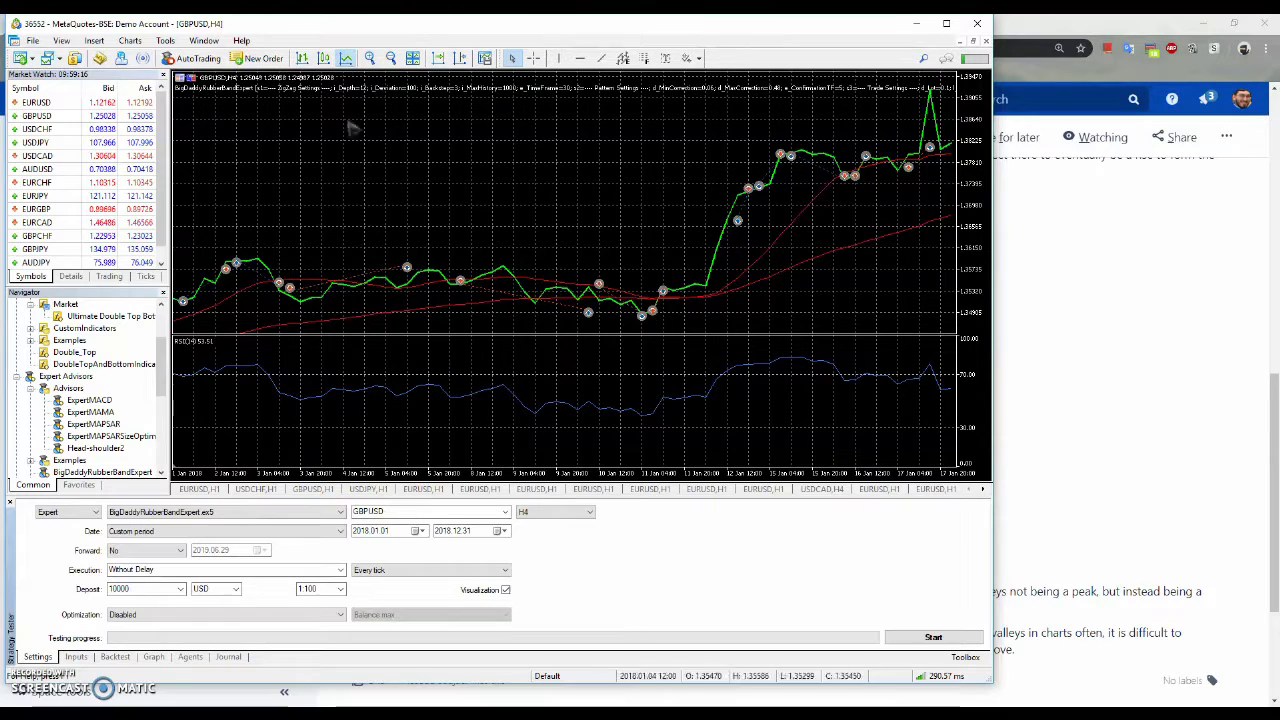
Examine the GBPUSD price line from late December 2017 to mid-January 2018 for double top and double bottom shapes
{"action": "left_click", "coordinate": [297, 308]}
{"action": "left_click", "coordinate": [186, 271]}
{"action": "left_click_drag", "start_coordinate": [337, 306], "coordinate": [350, 318]}
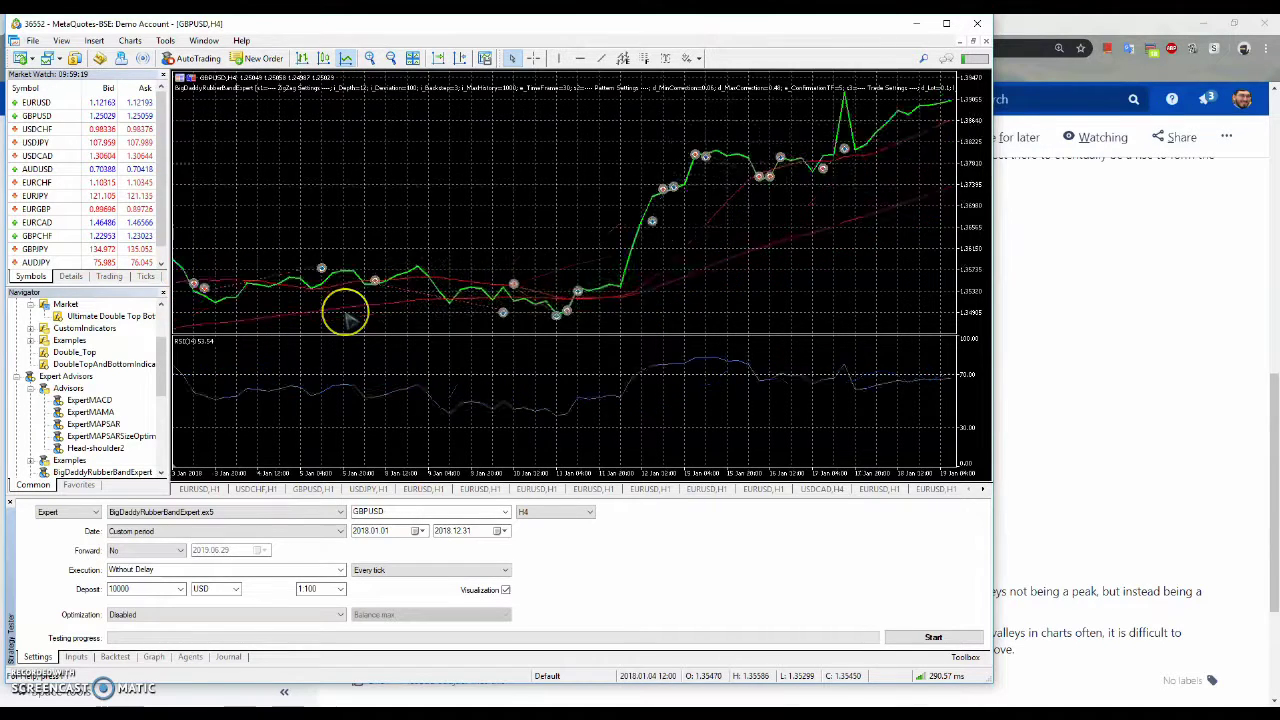
{"action": "scroll", "coordinate": [345, 314], "scroll_direction": "up", "scroll_amount": 3}
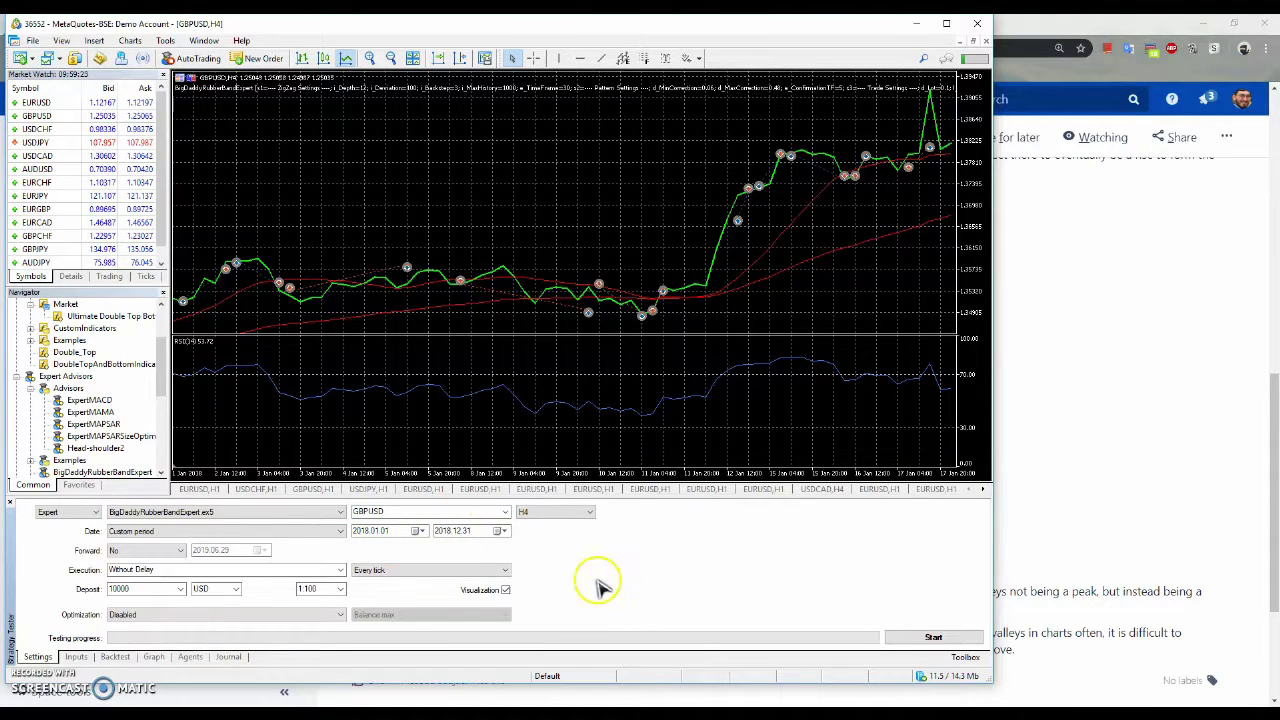
{"action": "left_click", "coordinate": [521, 512]}
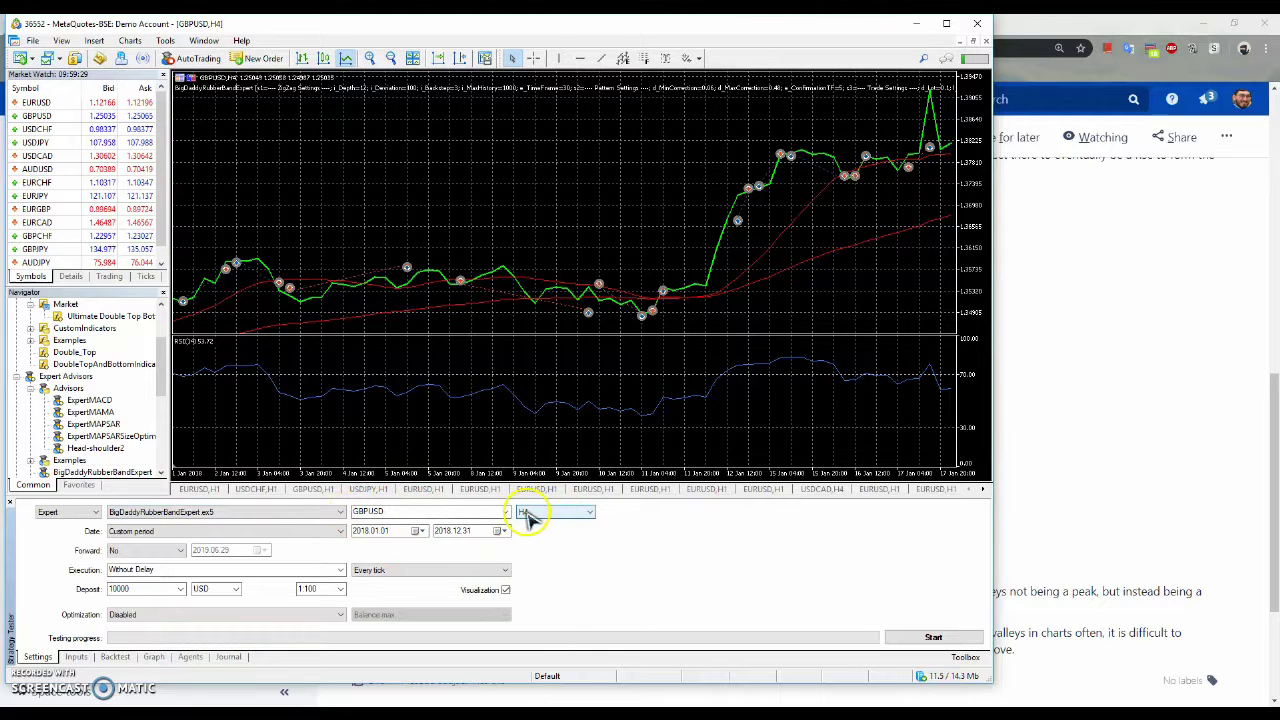
{"action": "scroll", "coordinate": [230, 305], "scroll_direction": "down", "scroll_amount": 3}
{"action": "scroll", "coordinate": [240, 320], "scroll_direction": "up", "scroll_amount": 5}
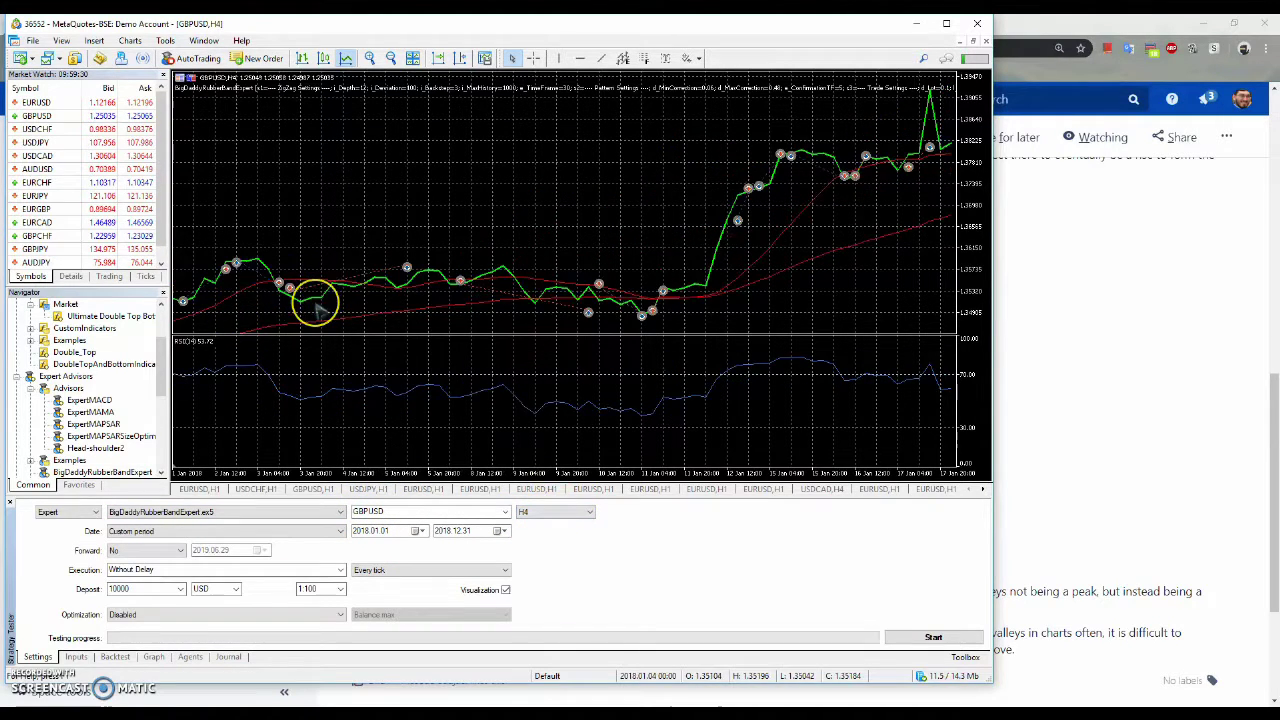
{"action": "scroll", "coordinate": [318, 311], "scroll_direction": "down", "scroll_amount": 4}
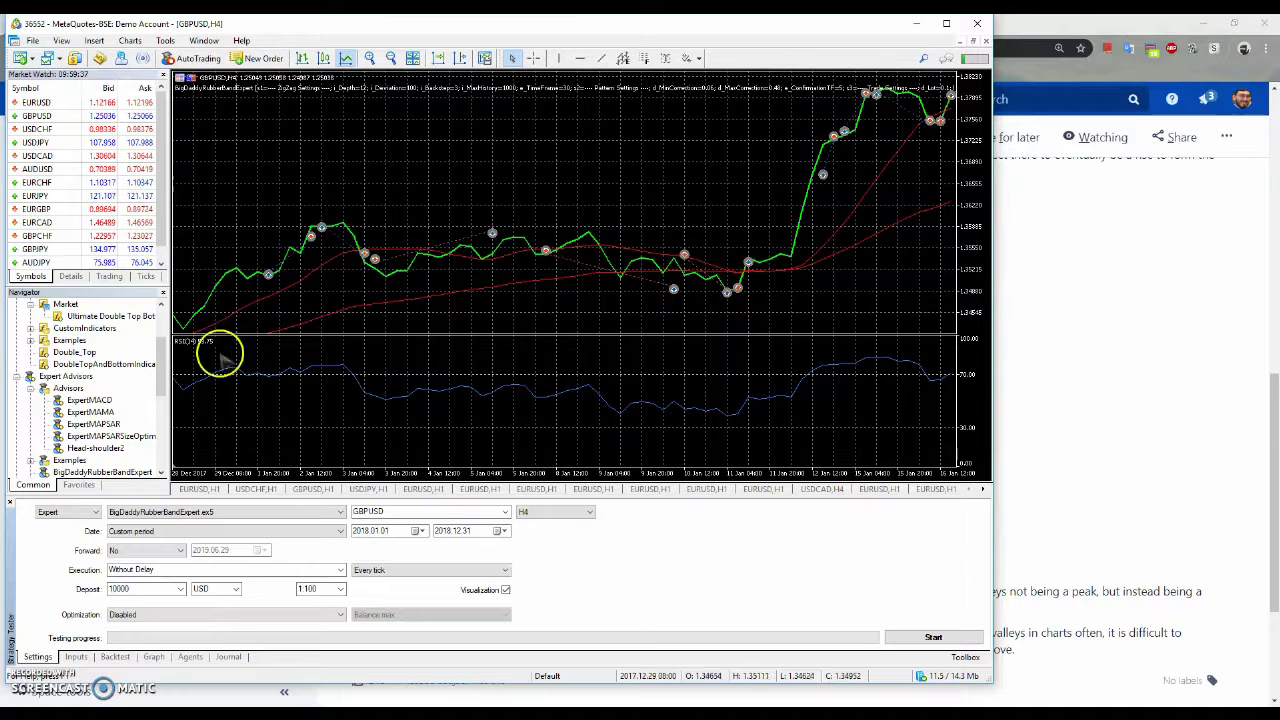
{"action": "left_click", "coordinate": [240, 285]}
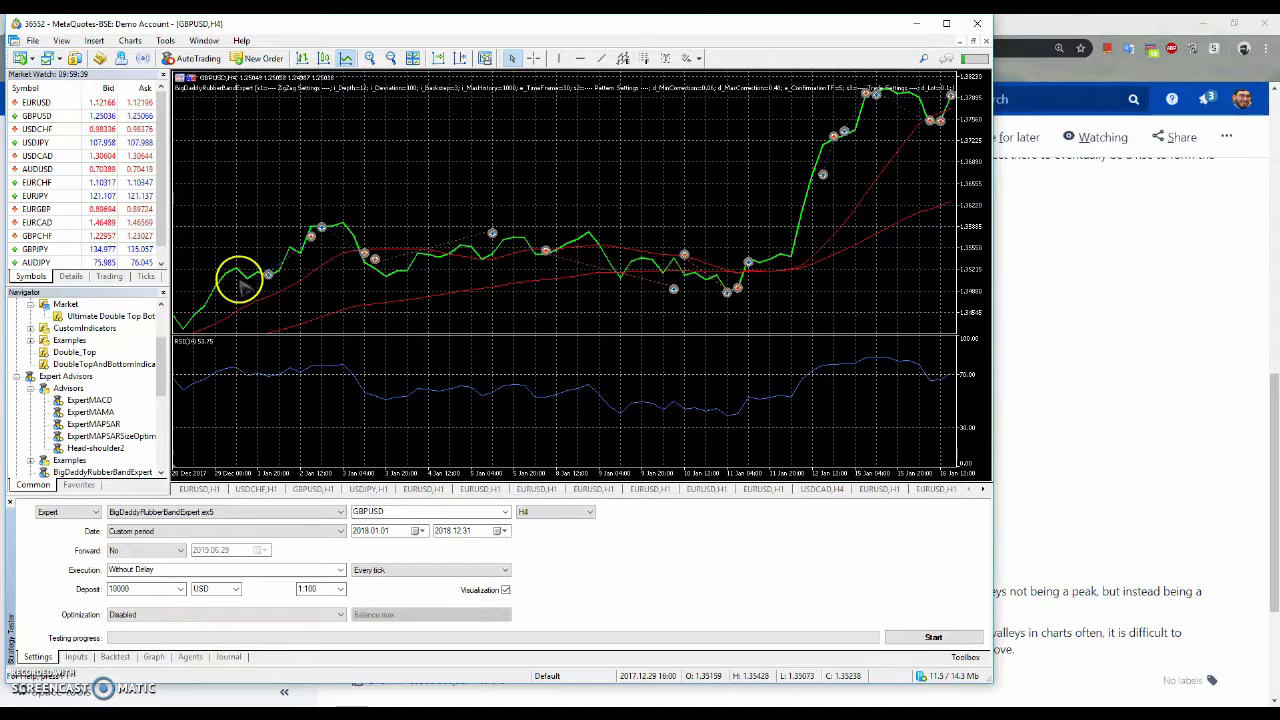
{"action": "scroll", "coordinate": [240, 285], "scroll_direction": "down", "scroll_amount": 3}
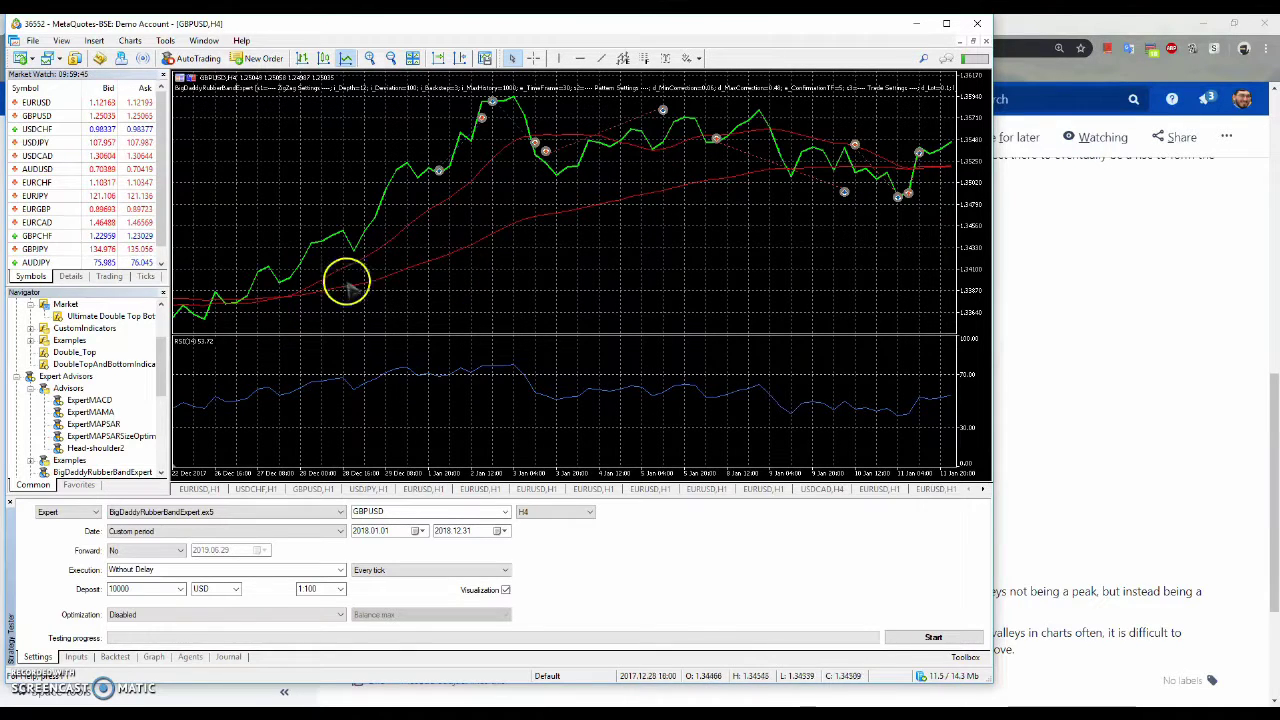
{"action": "scroll", "coordinate": [710, 250], "scroll_direction": "up", "scroll_amount": 3}
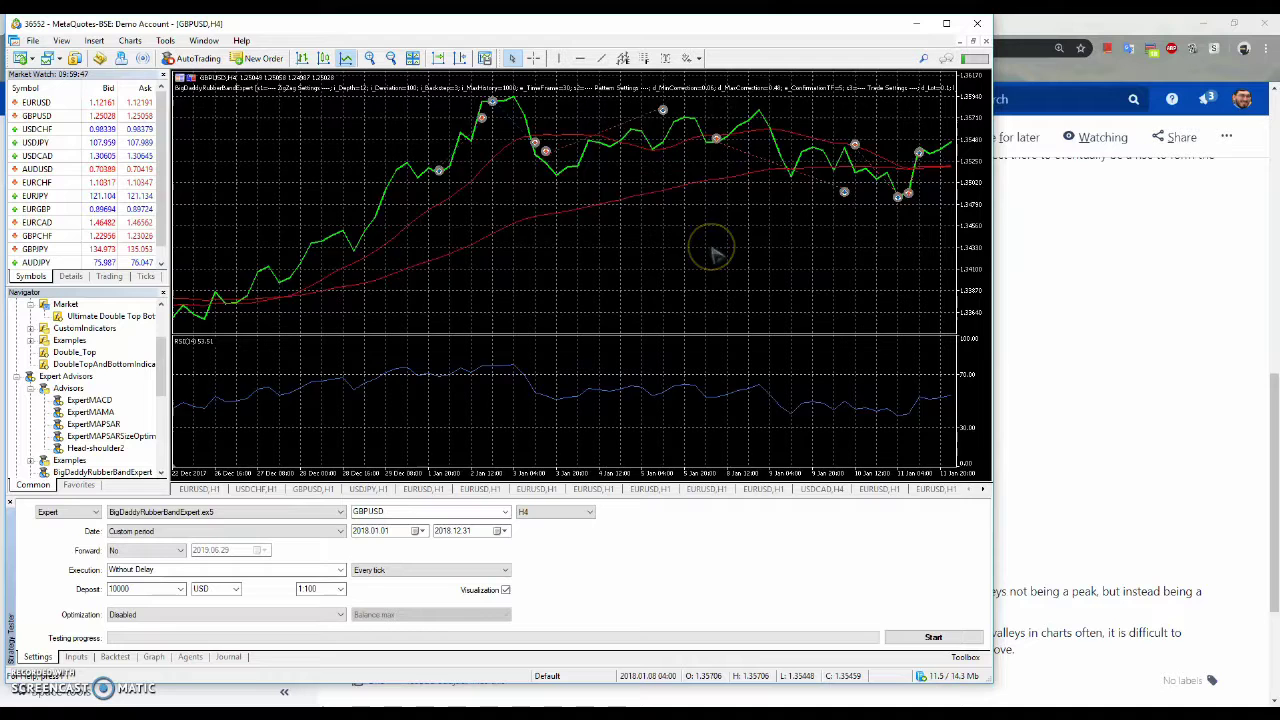
{"action": "scroll", "coordinate": [712, 252], "scroll_direction": "up", "scroll_amount": 2}
{"action": "mouse_move", "coordinate": [700, 257]}
{"action": "left_mouse_down"}
{"action": "mouse_move", "coordinate": [391, 300]}
{"action": "mouse_move", "coordinate": [285, 288]}
{"action": "mouse_move", "coordinate": [367, 319]}
{"action": "left_mouse_up"}
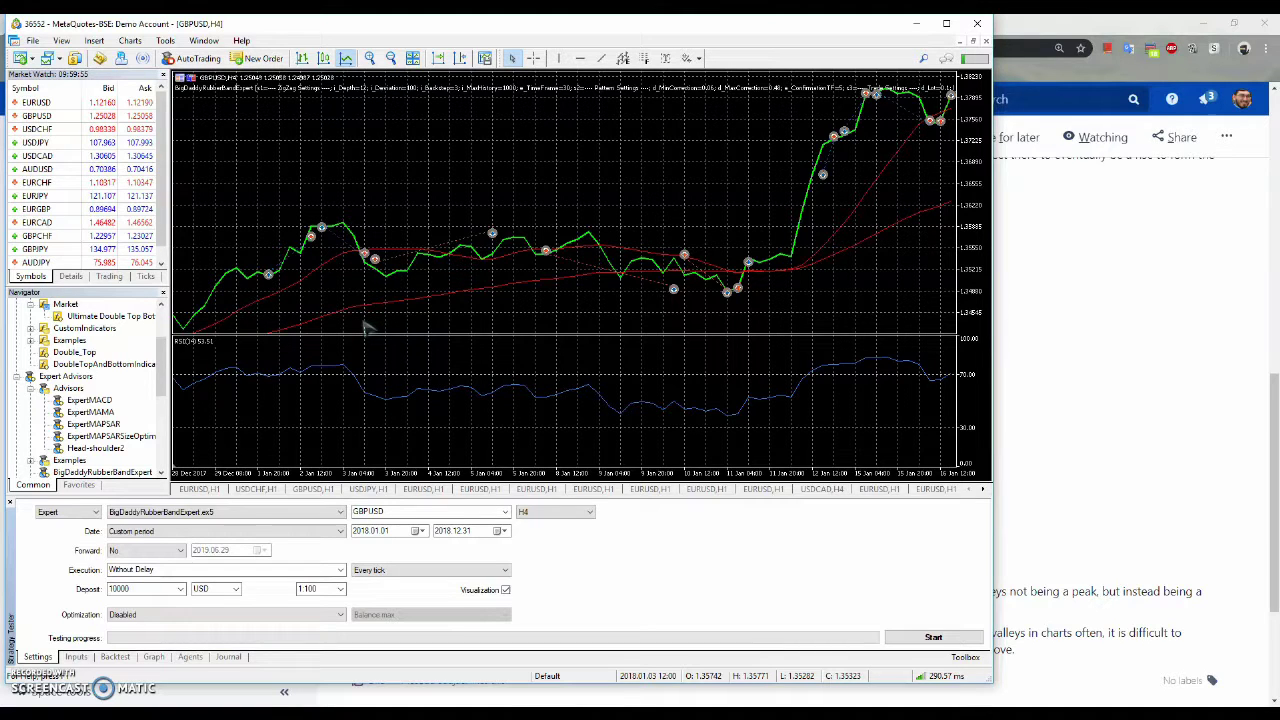
{"action": "scroll", "coordinate": [366, 328], "scroll_direction": "down", "scroll_amount": 2}
{"action": "scroll", "coordinate": [366, 328], "scroll_direction": "up", "scroll_amount": 3}
Look through the GBPUSD price line from mid-January to mid-February 2018 for further double top and bottom patterns
{"action": "left_click_drag", "start_coordinate": [686, 223], "coordinate": [768, 222]}
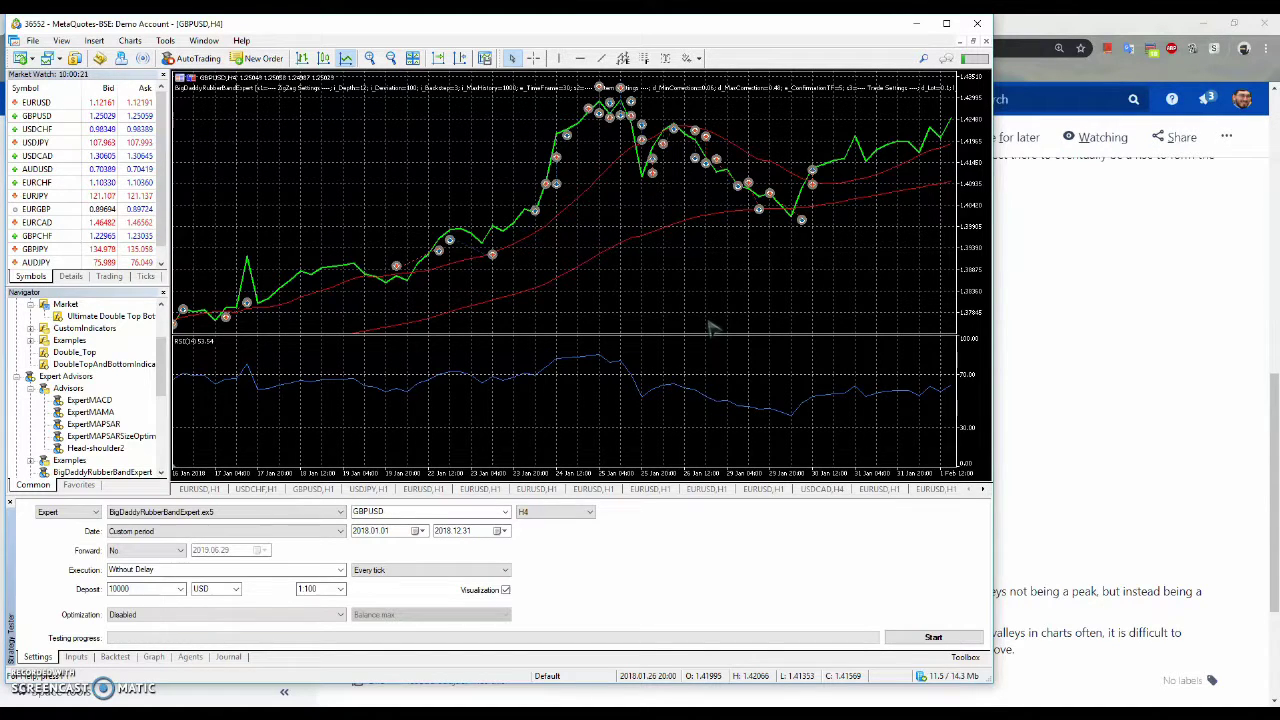
{"action": "scroll", "coordinate": [712, 328], "scroll_direction": "down", "scroll_amount": 3}
{"action": "scroll", "coordinate": [712, 328], "scroll_direction": "down", "scroll_amount": 3}
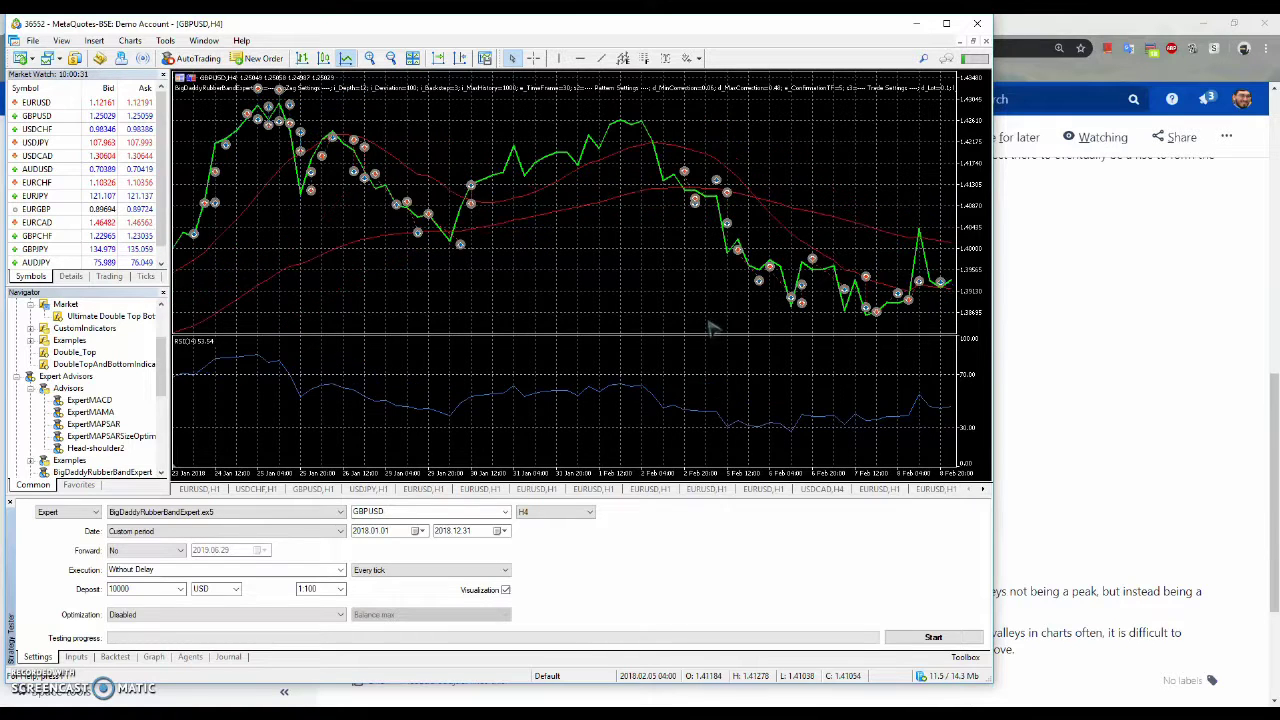
{"action": "left_click", "coordinate": [703, 327]}
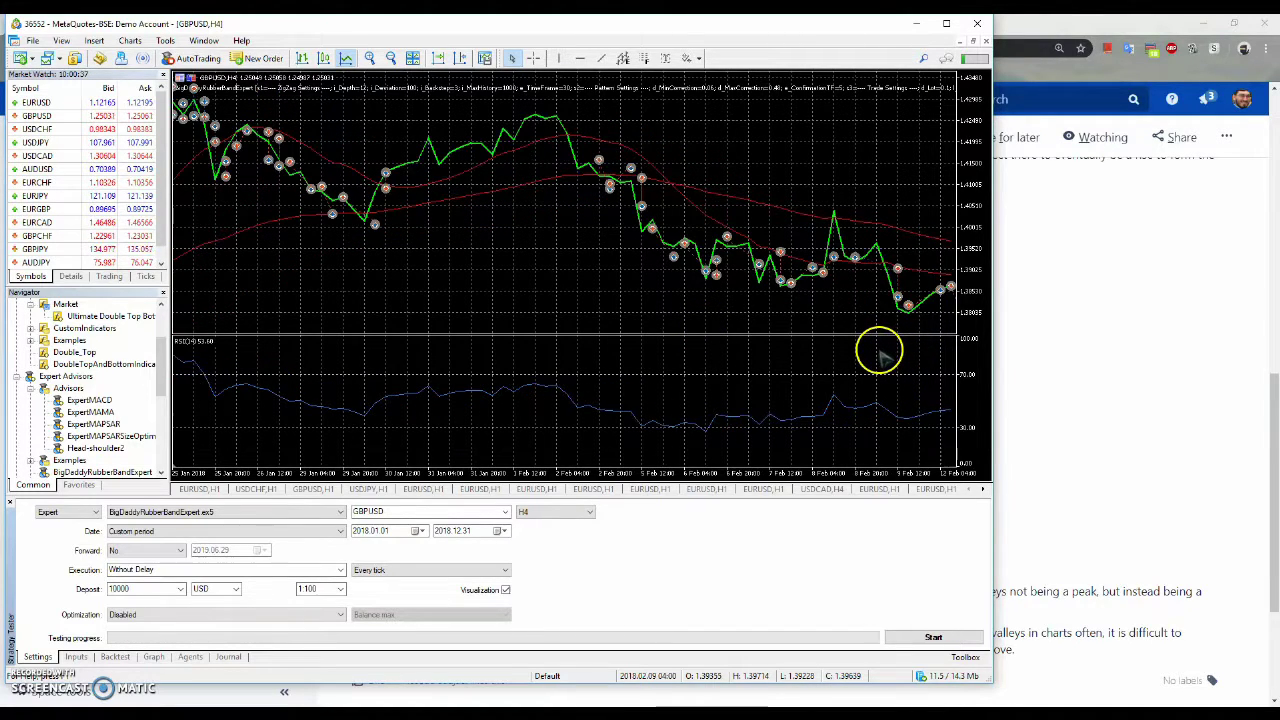
{"action": "scroll", "coordinate": [877, 352], "scroll_direction": "up", "scroll_amount": 5}
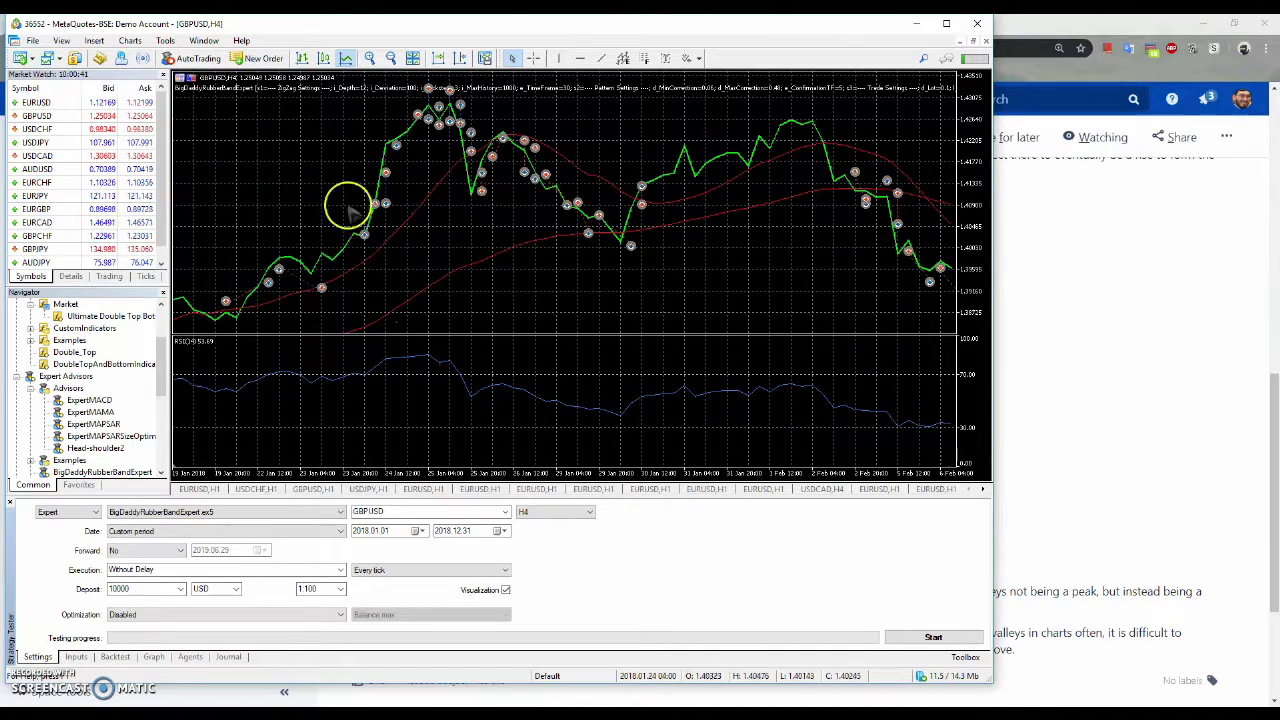
Zoom in on the twin peaks around 25 January 2018 and inspect the expert's trade markers there
{"action": "left_click", "coordinate": [369, 58]}
{"action": "scroll", "coordinate": [758, 268], "scroll_direction": "up", "scroll_amount": 3}
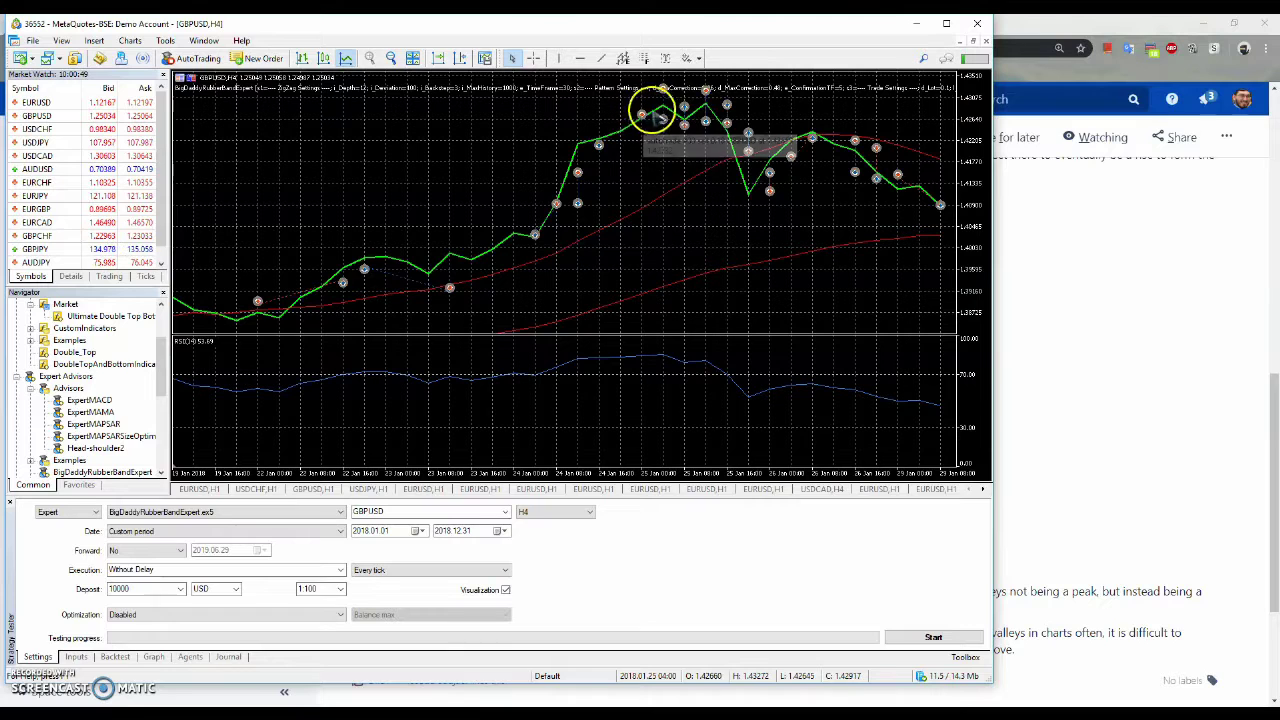
{"action": "mouse_move", "coordinate": [663, 112]}
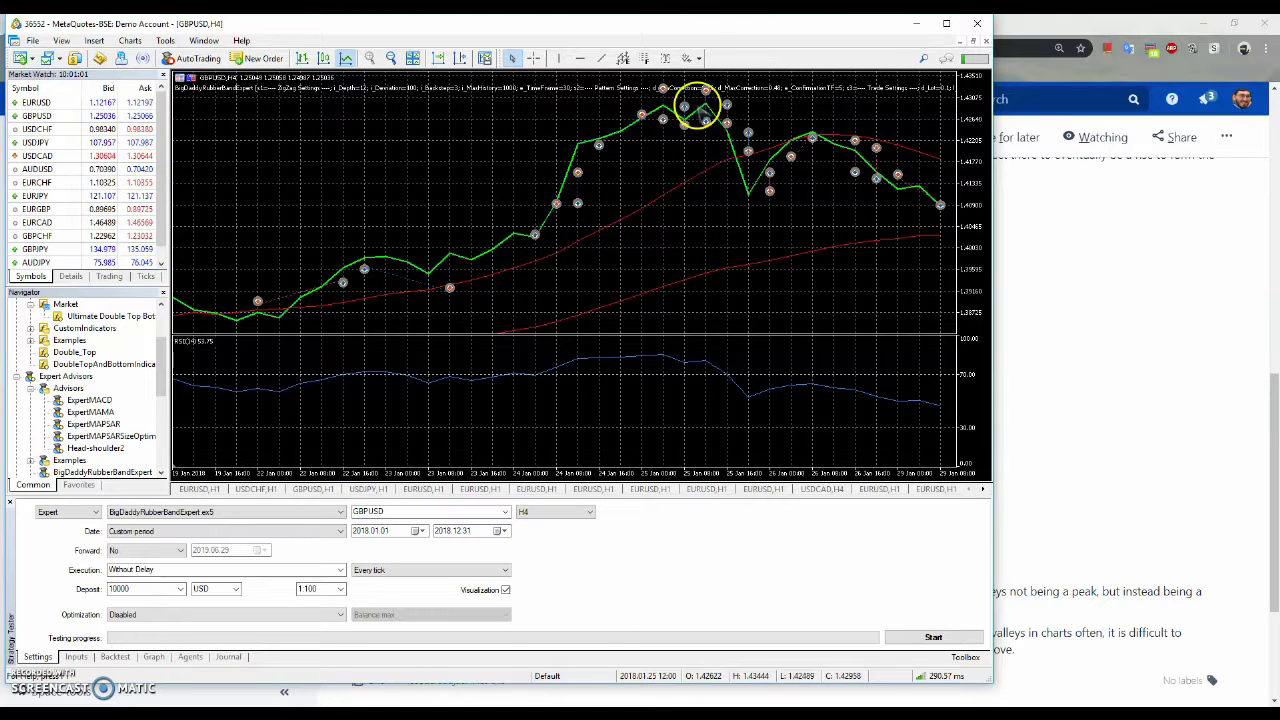
{"action": "mouse_move", "coordinate": [700, 106]}
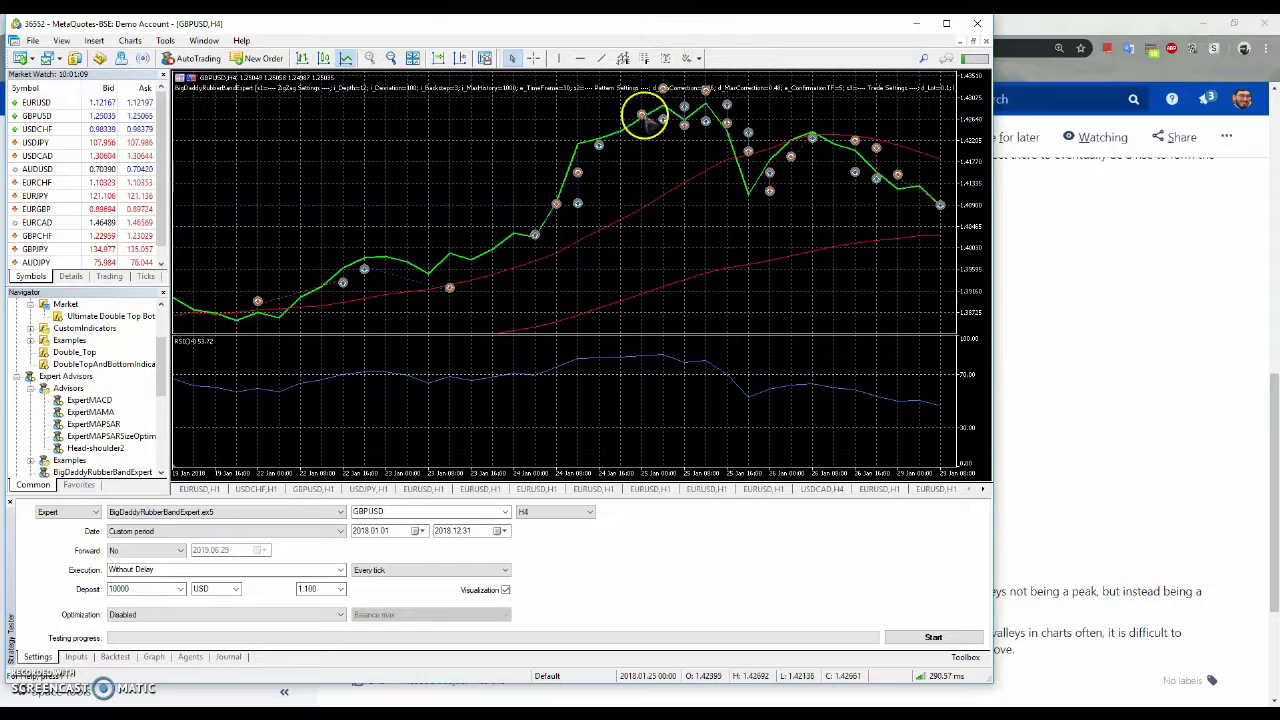
{"action": "mouse_move", "coordinate": [645, 118]}
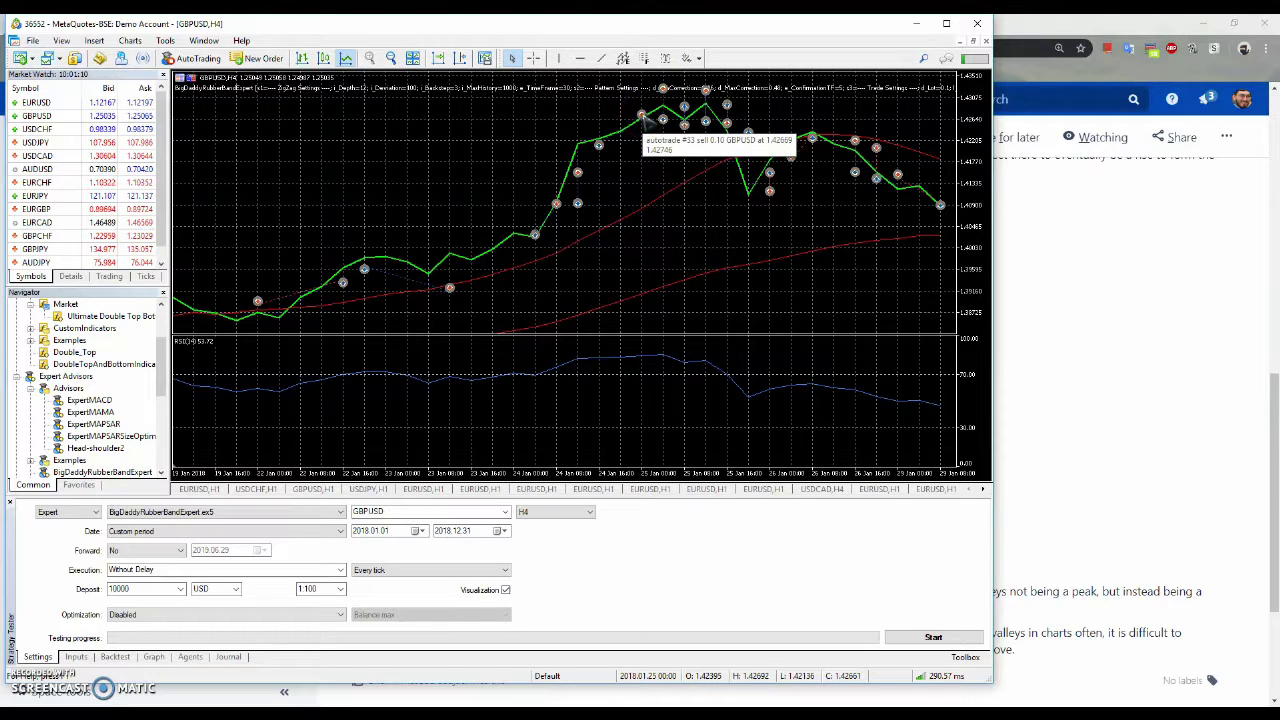
{"action": "left_click", "coordinate": [680, 118]}
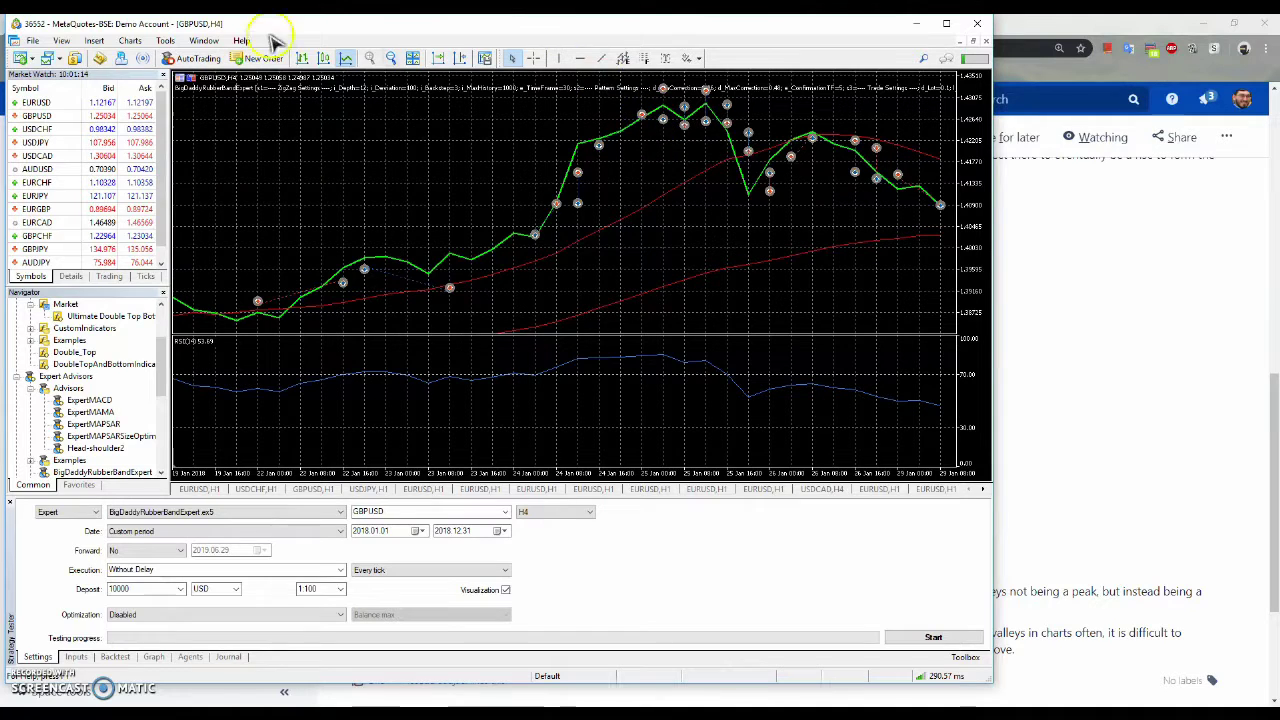
Compare the peaks in bar view, return to the line view and inspect the buy trade markers around 25 January
{"action": "left_click", "coordinate": [302, 57]}
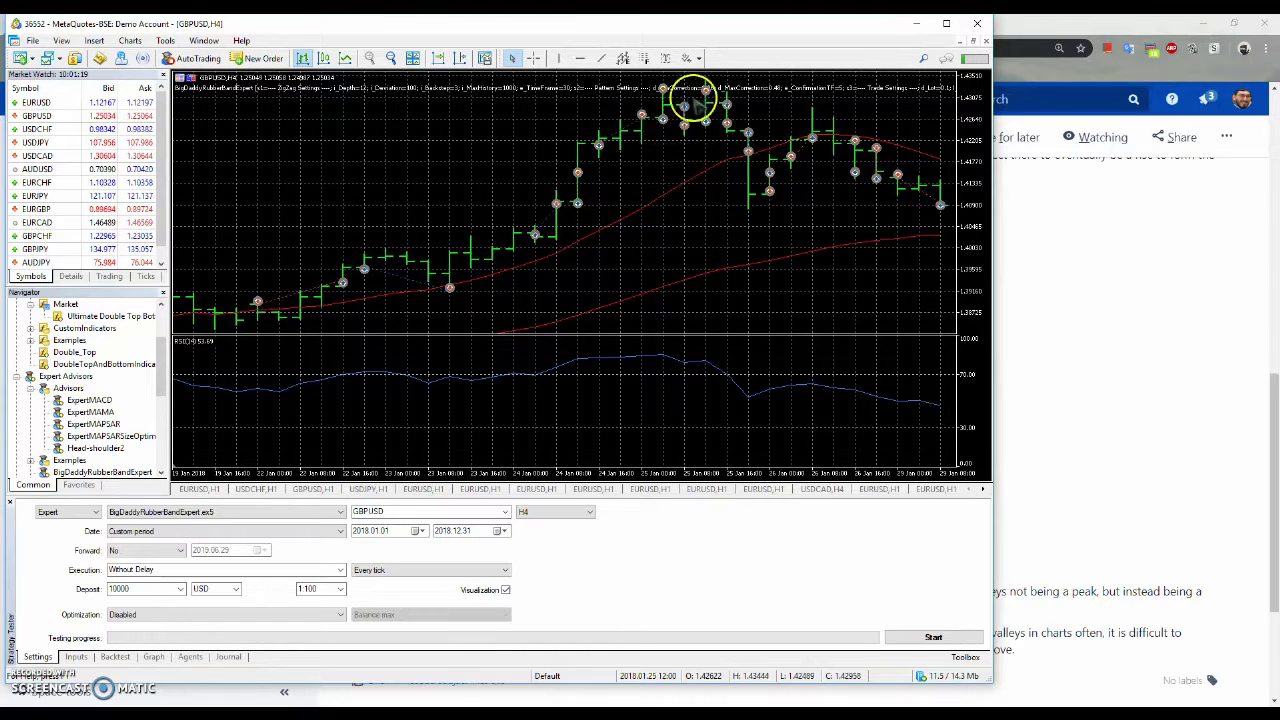
{"action": "left_click", "coordinate": [345, 58]}
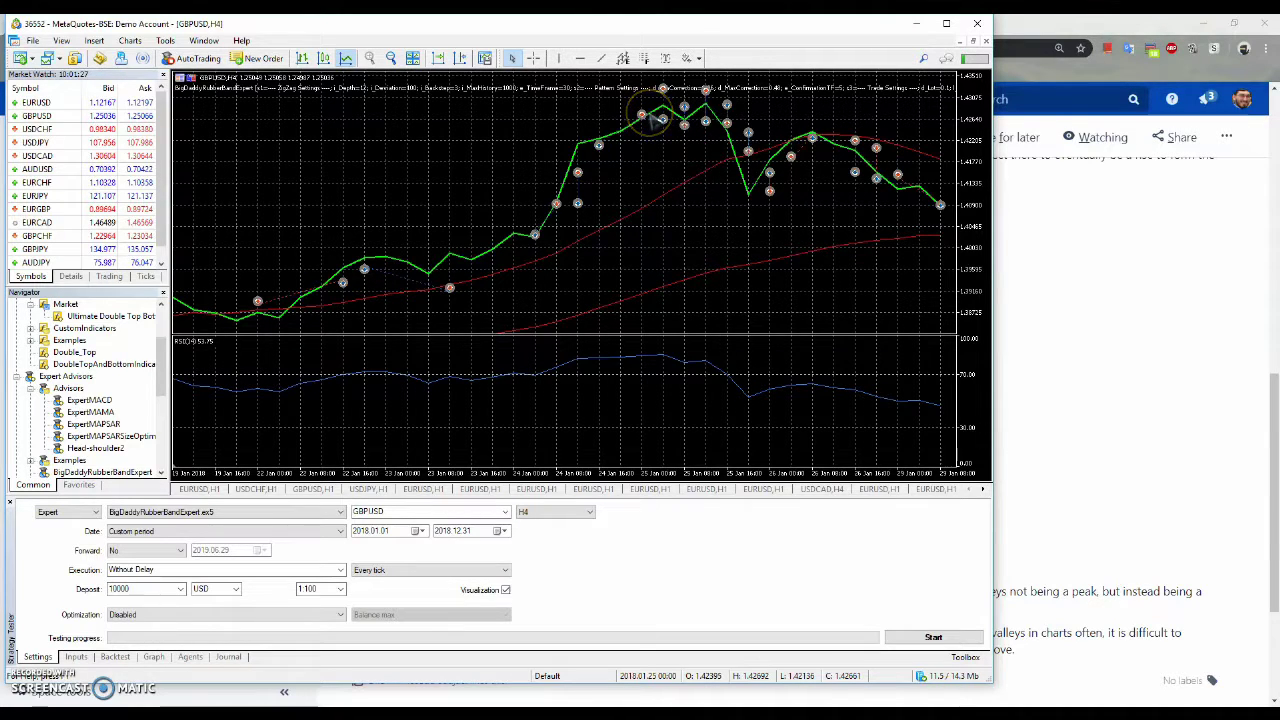
{"action": "mouse_move", "coordinate": [664, 124]}
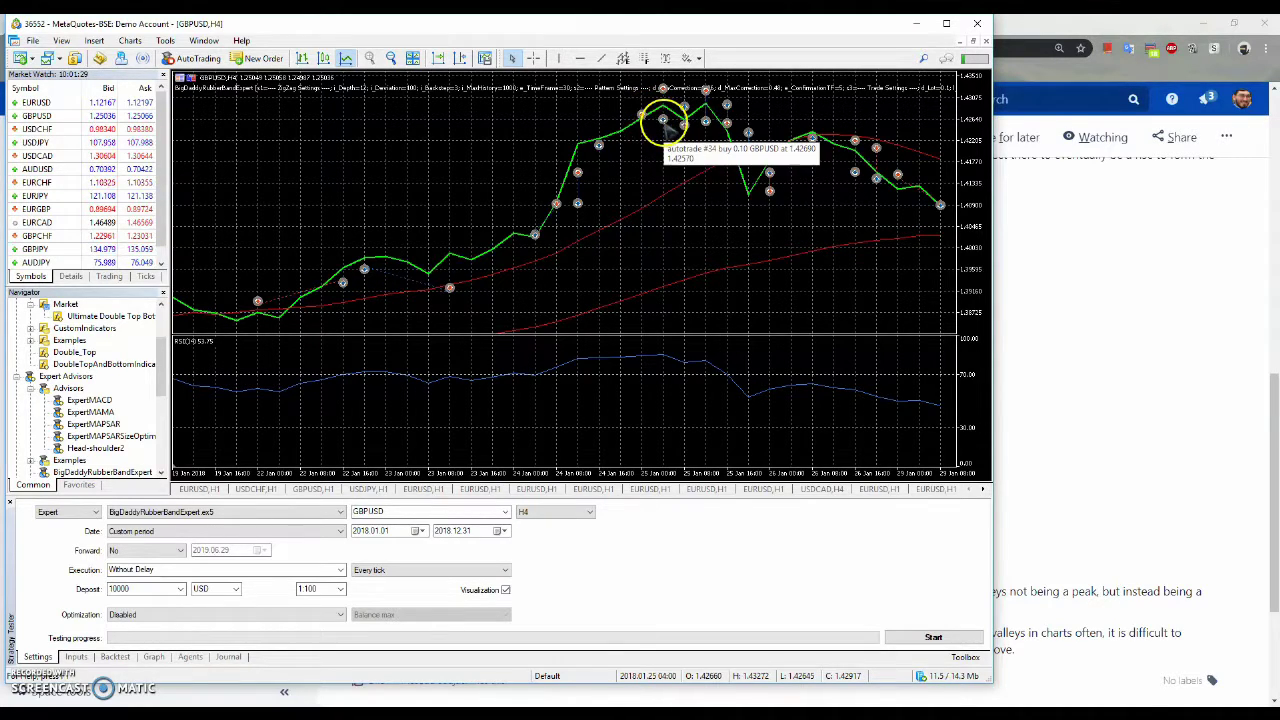
{"action": "mouse_move", "coordinate": [621, 133]}
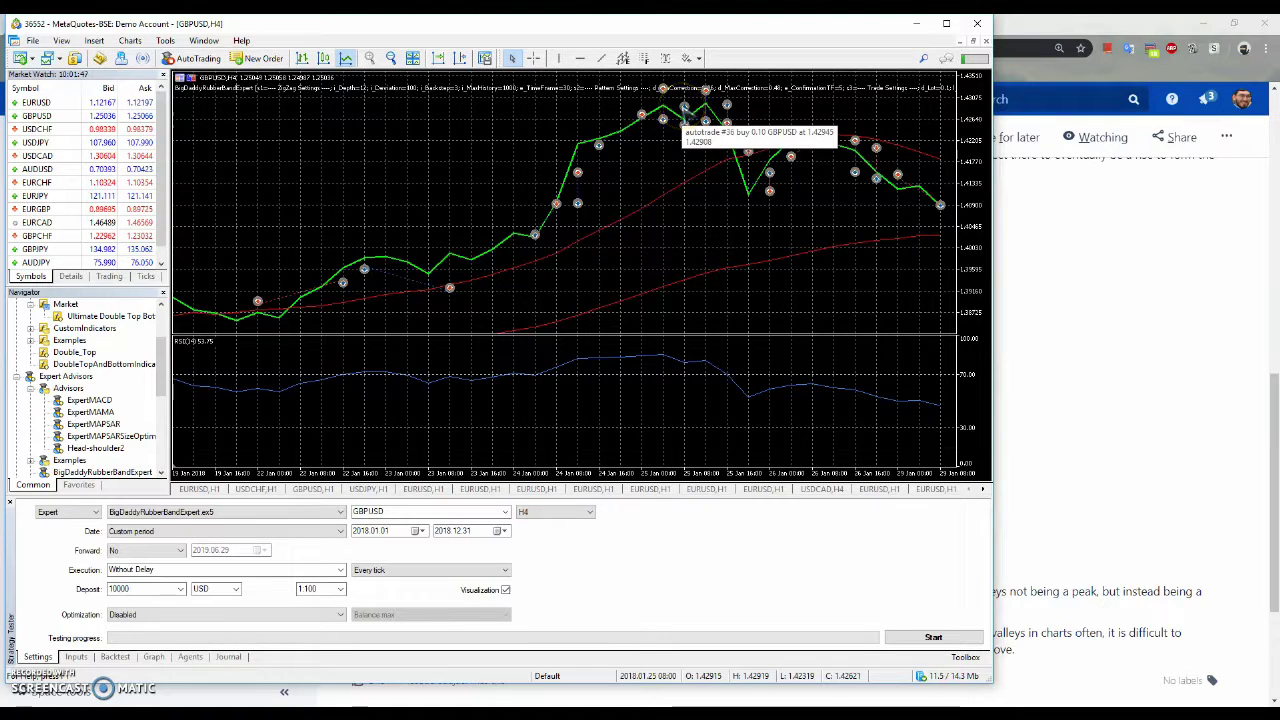
Look through the GBPUSD price line and trade markers from late January to early May 2018 for double top and bottom patterns
{"action": "left_click", "coordinate": [684, 123]}
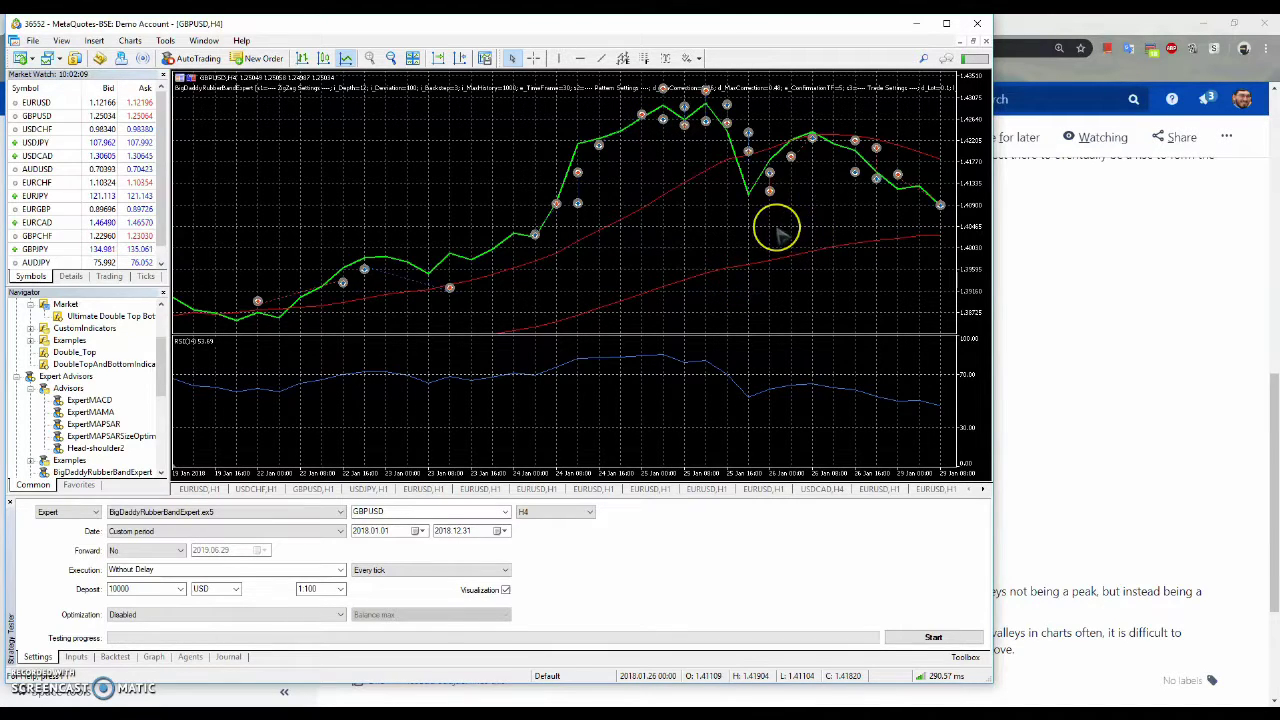
{"action": "scroll", "coordinate": [780, 235], "scroll_direction": "down", "scroll_amount": 10}
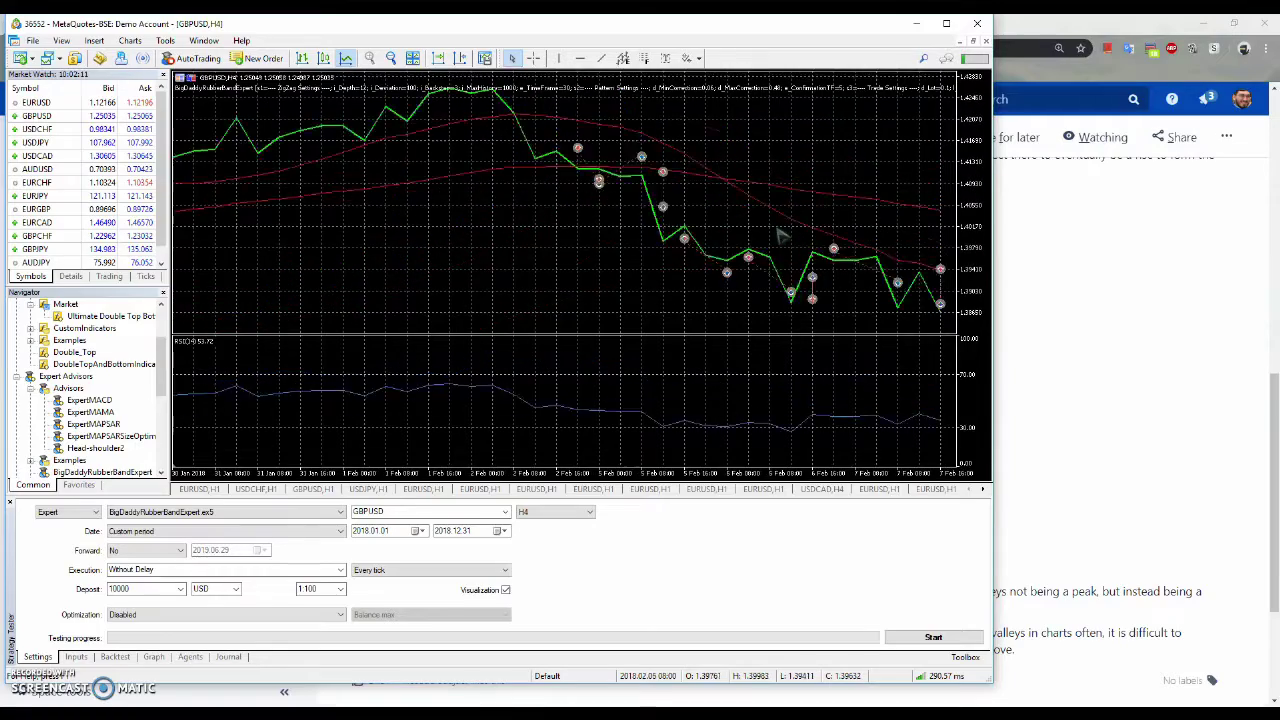
{"action": "scroll", "coordinate": [780, 235], "scroll_direction": "down", "scroll_amount": 15}
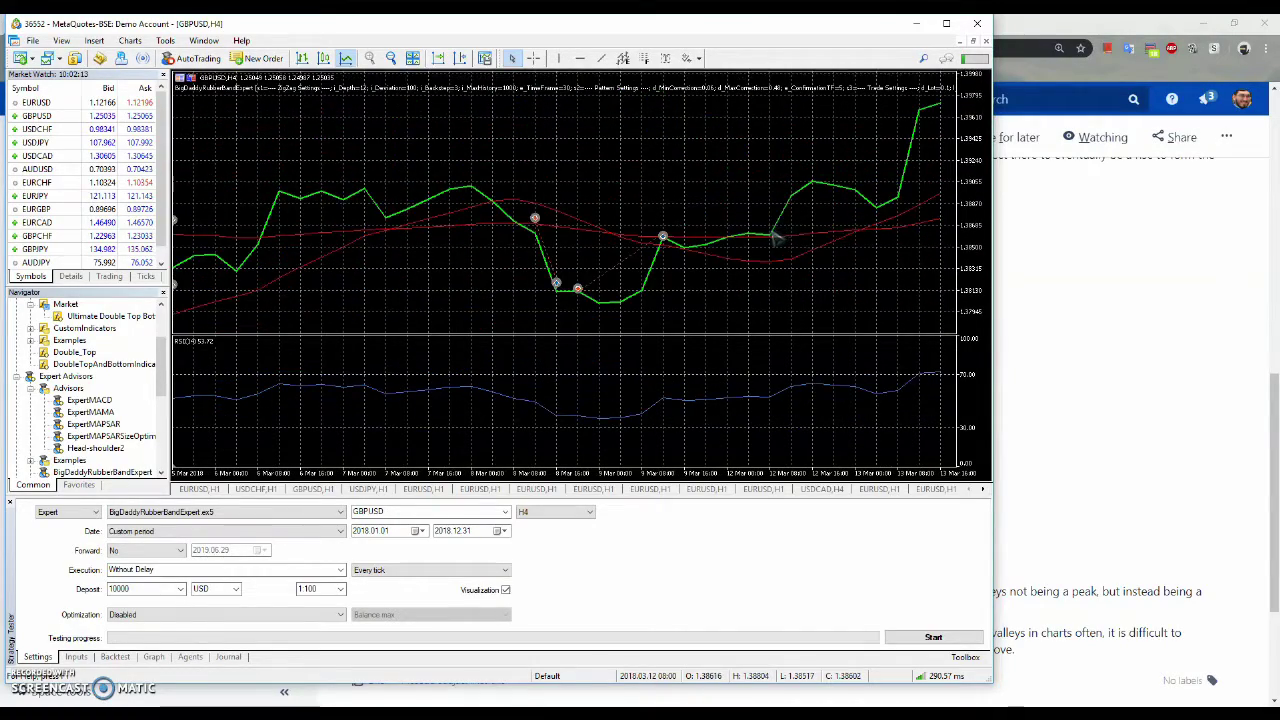
{"action": "scroll", "coordinate": [775, 237], "scroll_direction": "down", "scroll_amount": 15}
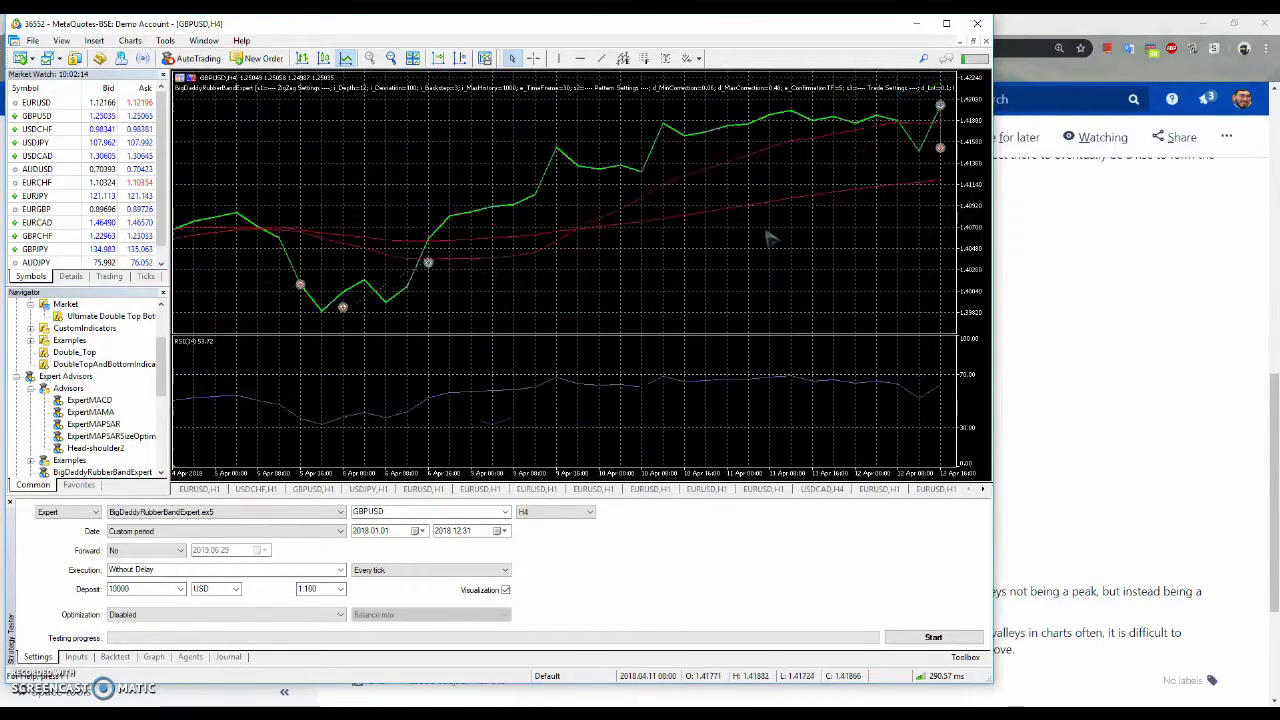
{"action": "scroll", "coordinate": [750, 238], "scroll_direction": "down", "scroll_amount": 8}
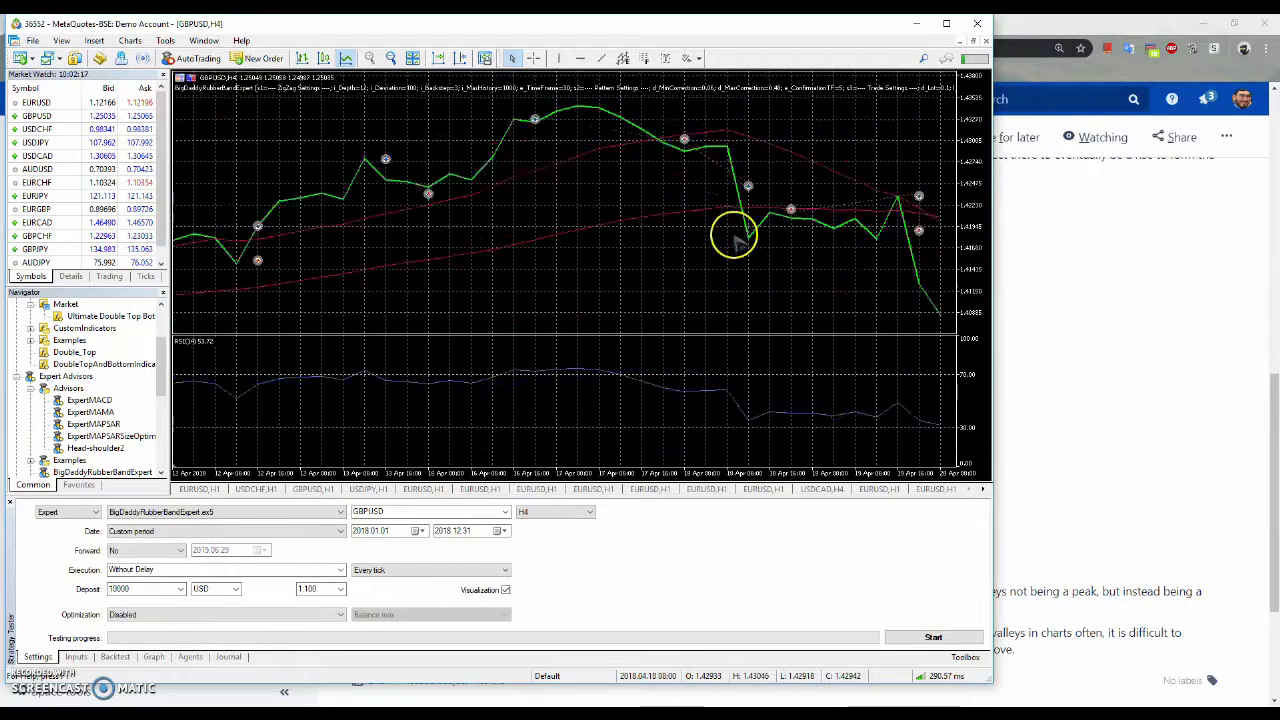
{"action": "scroll", "coordinate": [730, 243], "scroll_direction": "down", "scroll_amount": 5}
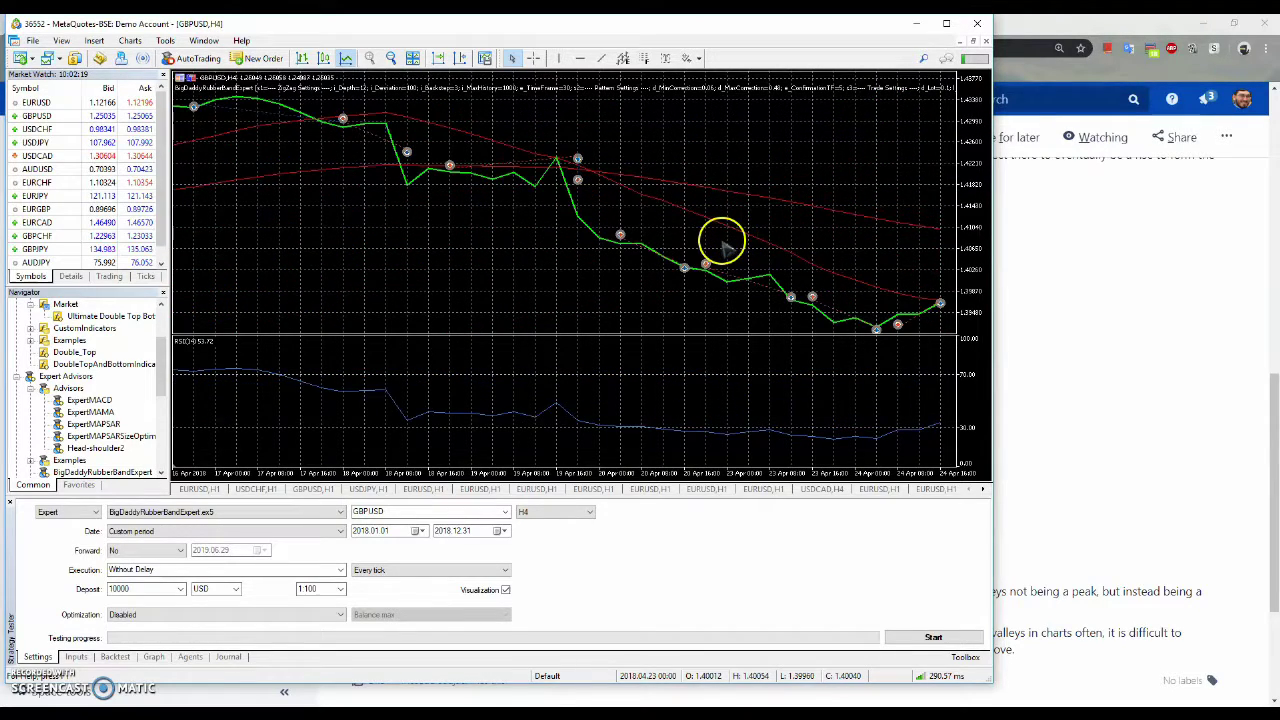
{"action": "scroll", "coordinate": [722, 250], "scroll_direction": "down", "scroll_amount": 3}
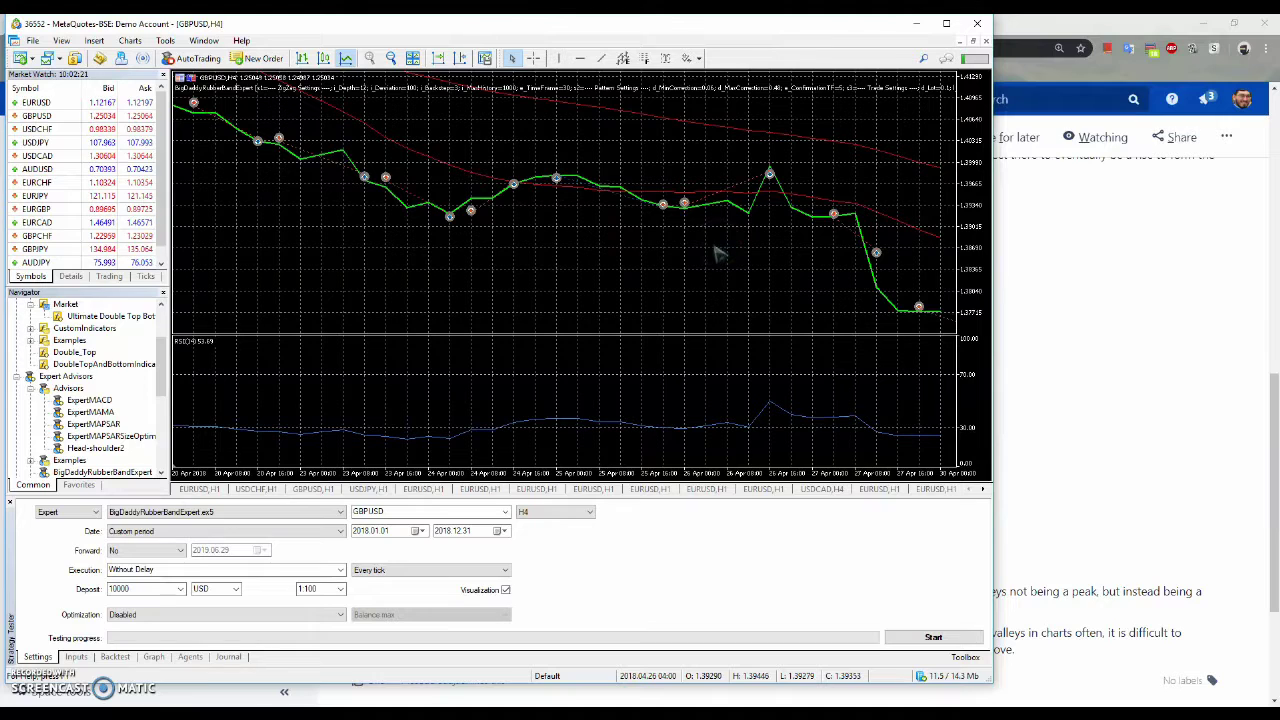
{"action": "scroll", "coordinate": [716, 254], "scroll_direction": "down", "scroll_amount": 6}
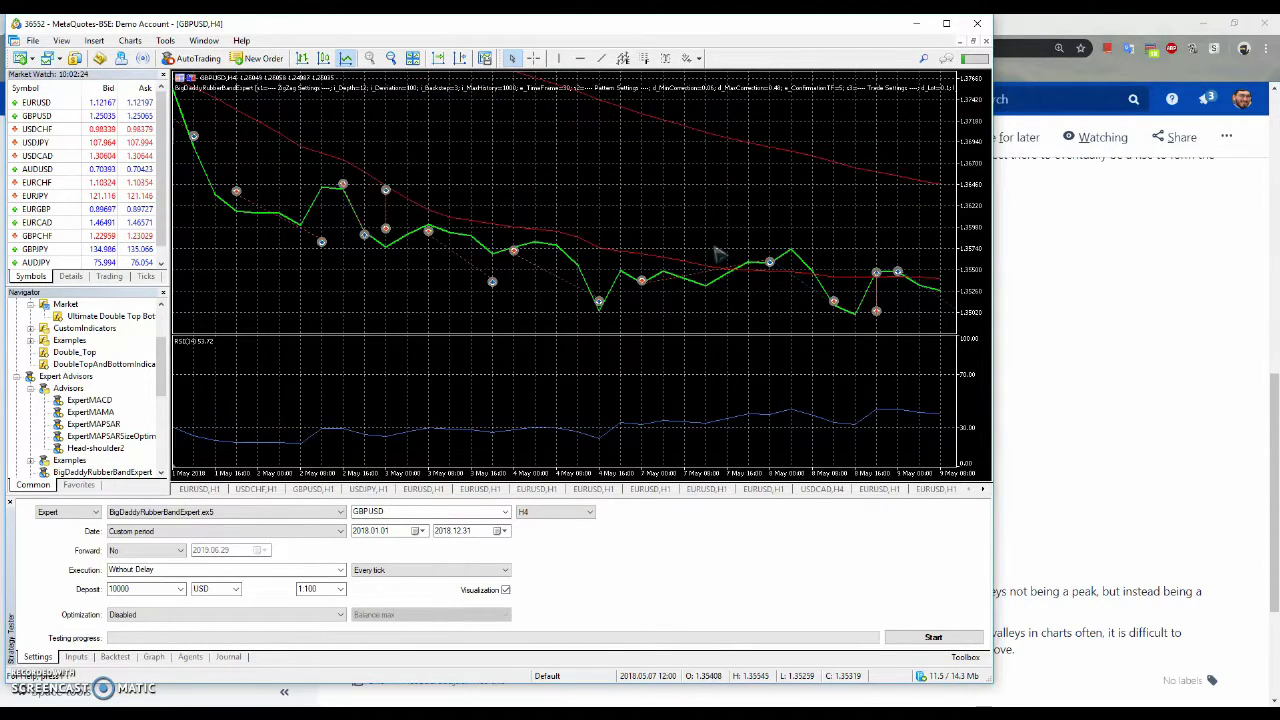
Examine the twin valleys around 15–16 May 2018 and the expert's trades from there through mid-June
{"action": "scroll", "coordinate": [716, 254], "scroll_direction": "down", "scroll_amount": 6}
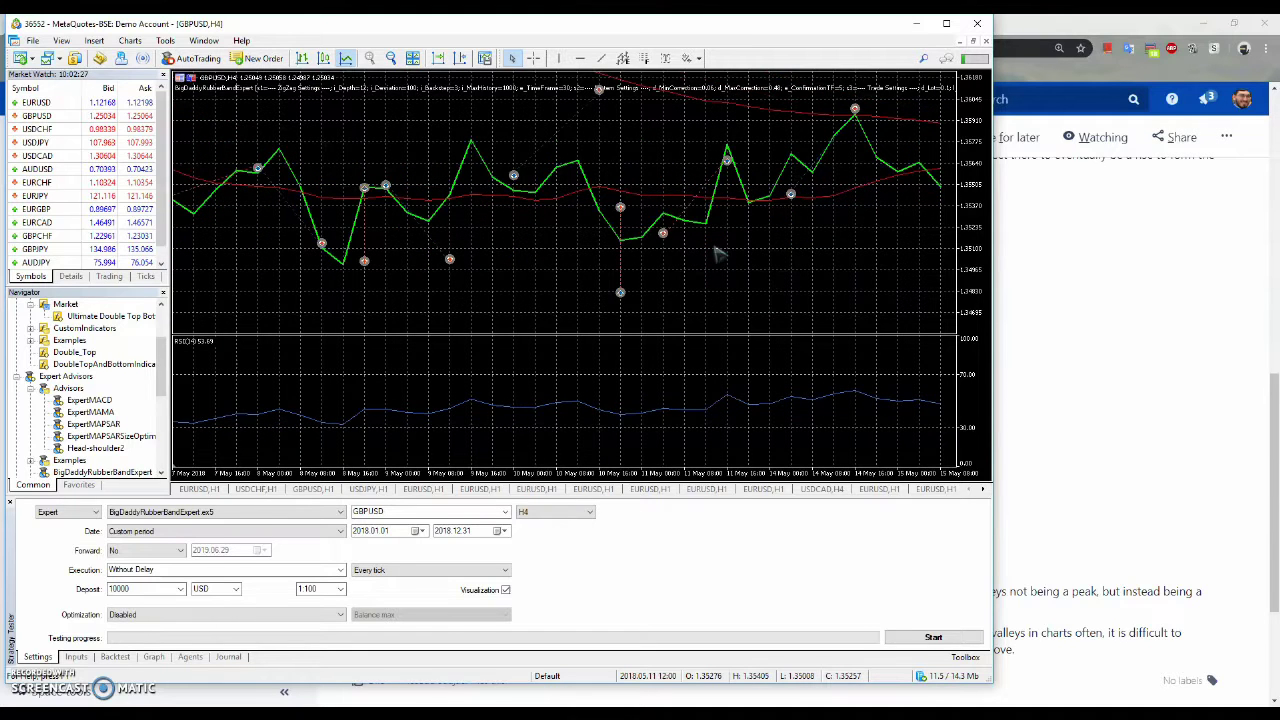
{"action": "scroll", "coordinate": [716, 254], "scroll_direction": "down", "scroll_amount": 2}
{"action": "scroll", "coordinate": [716, 254], "scroll_direction": "down", "scroll_amount": 2}
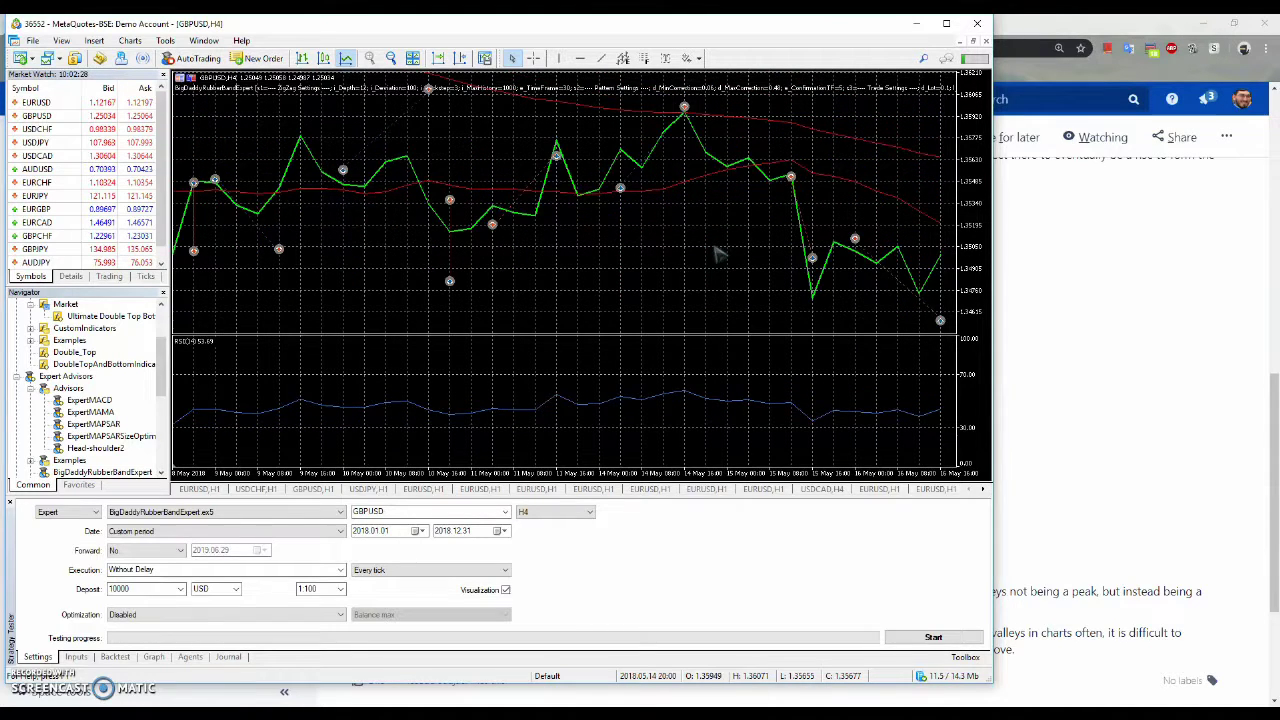
{"action": "scroll", "coordinate": [716, 254], "scroll_direction": "down", "scroll_amount": 2}
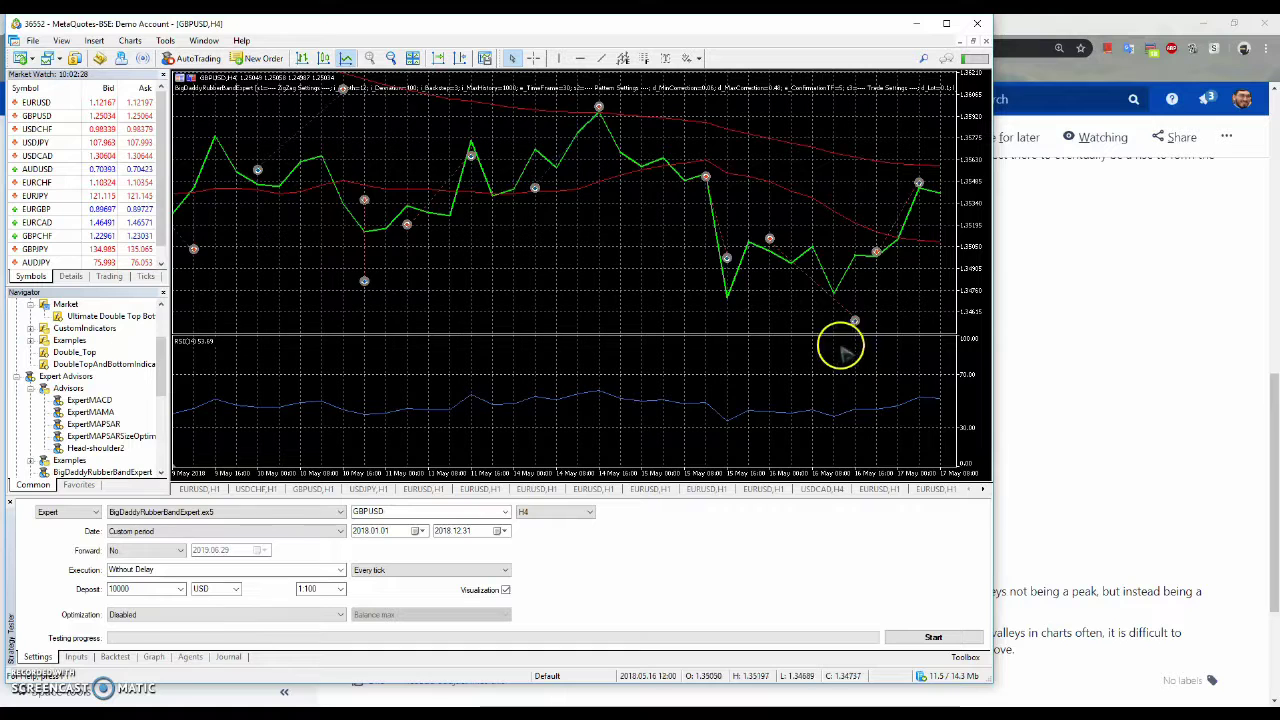
{"action": "scroll", "coordinate": [840, 346], "scroll_direction": "down", "scroll_amount": 2}
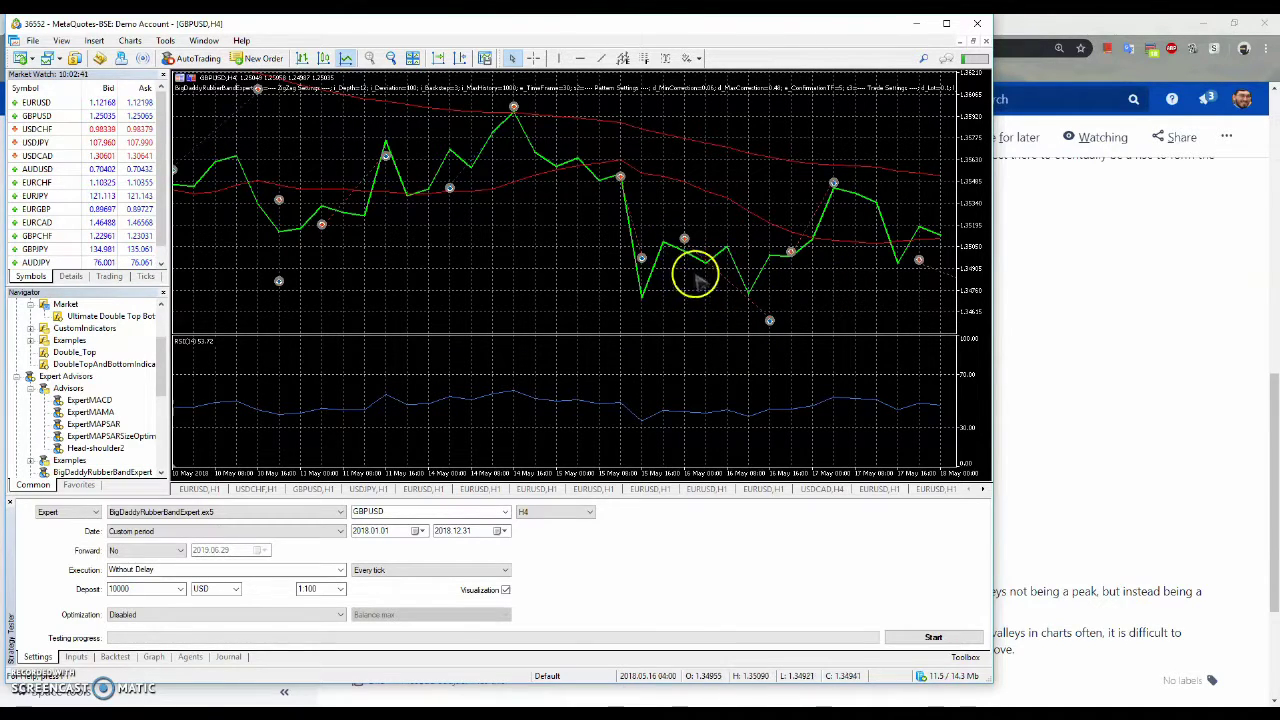
{"action": "mouse_move", "coordinate": [683, 243]}
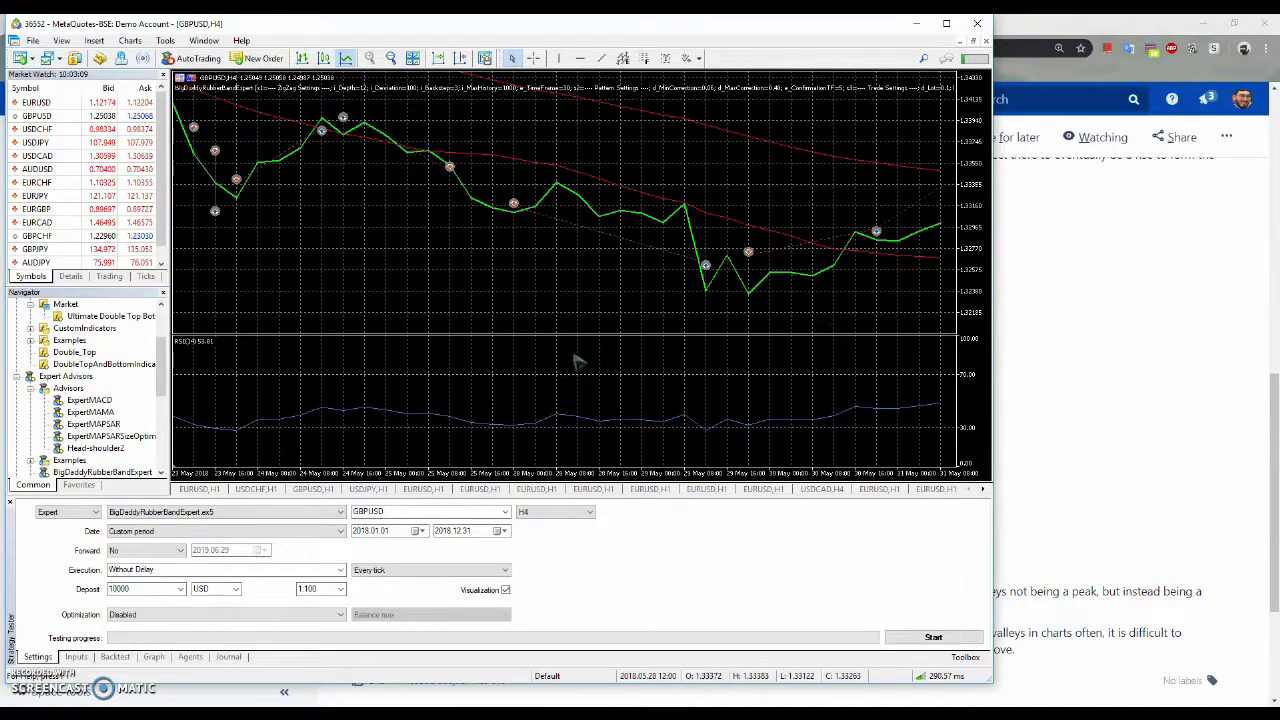
{"action": "left_click", "coordinate": [566, 358]}
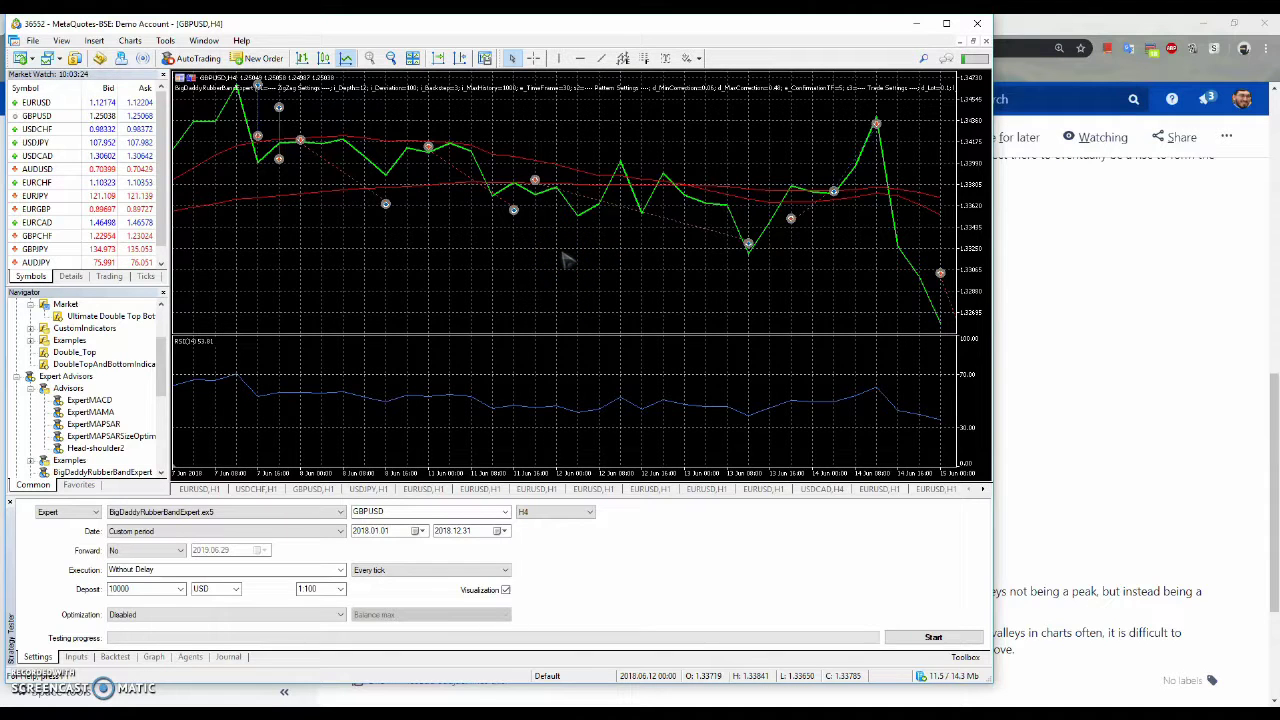
{"action": "mouse_move", "coordinate": [536, 184]}
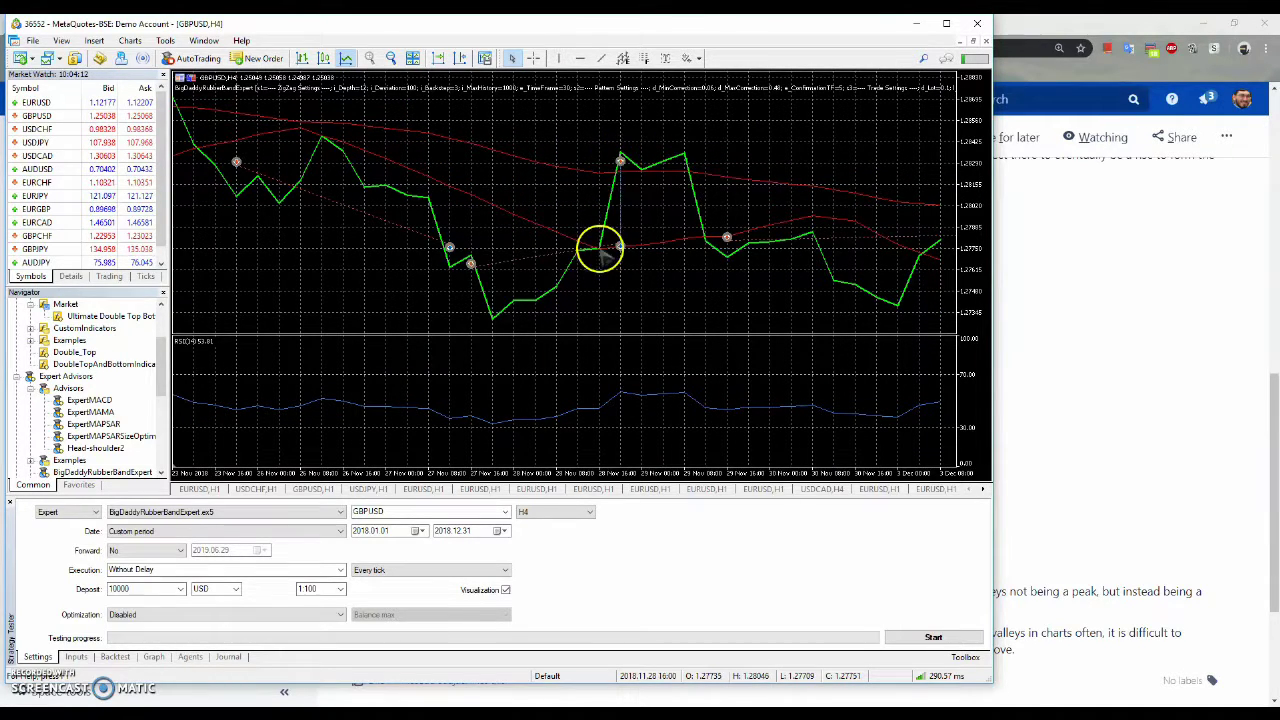
Inspect the expert's buy and sell trade markers at the sharp price rise on 28 November 2018
{"action": "mouse_move", "coordinate": [597, 252]}
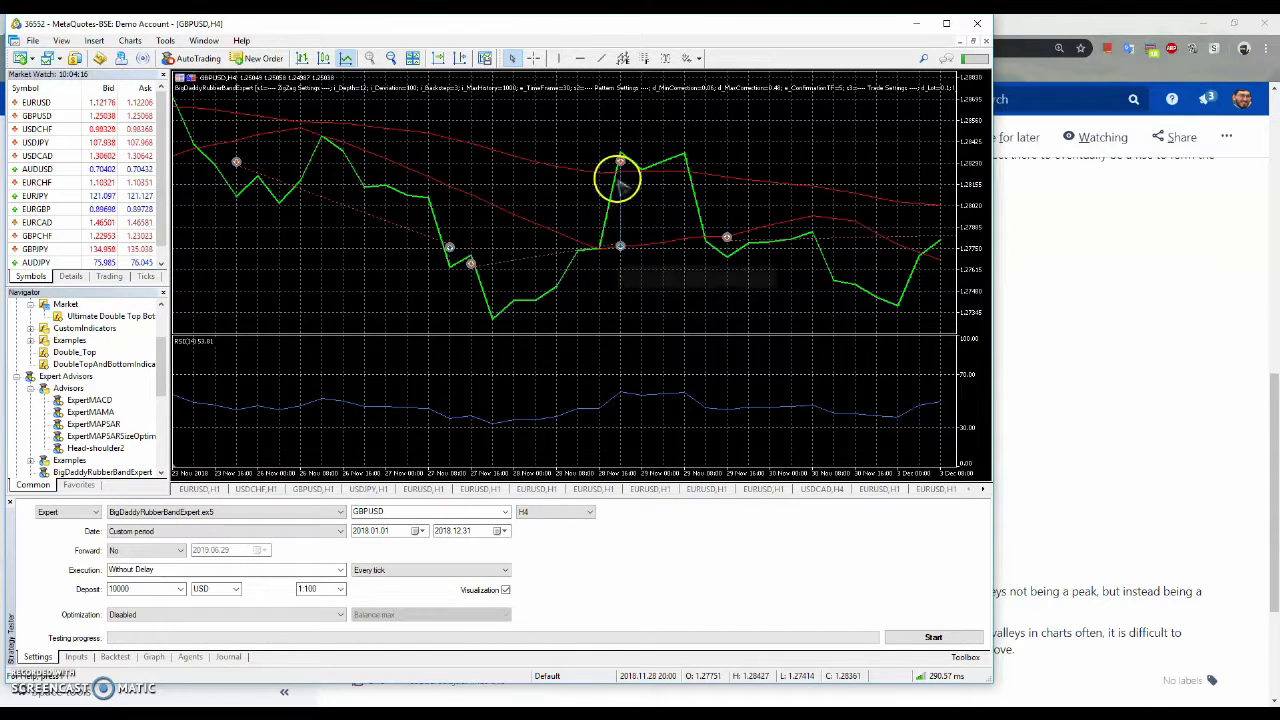
{"action": "mouse_move", "coordinate": [620, 160]}
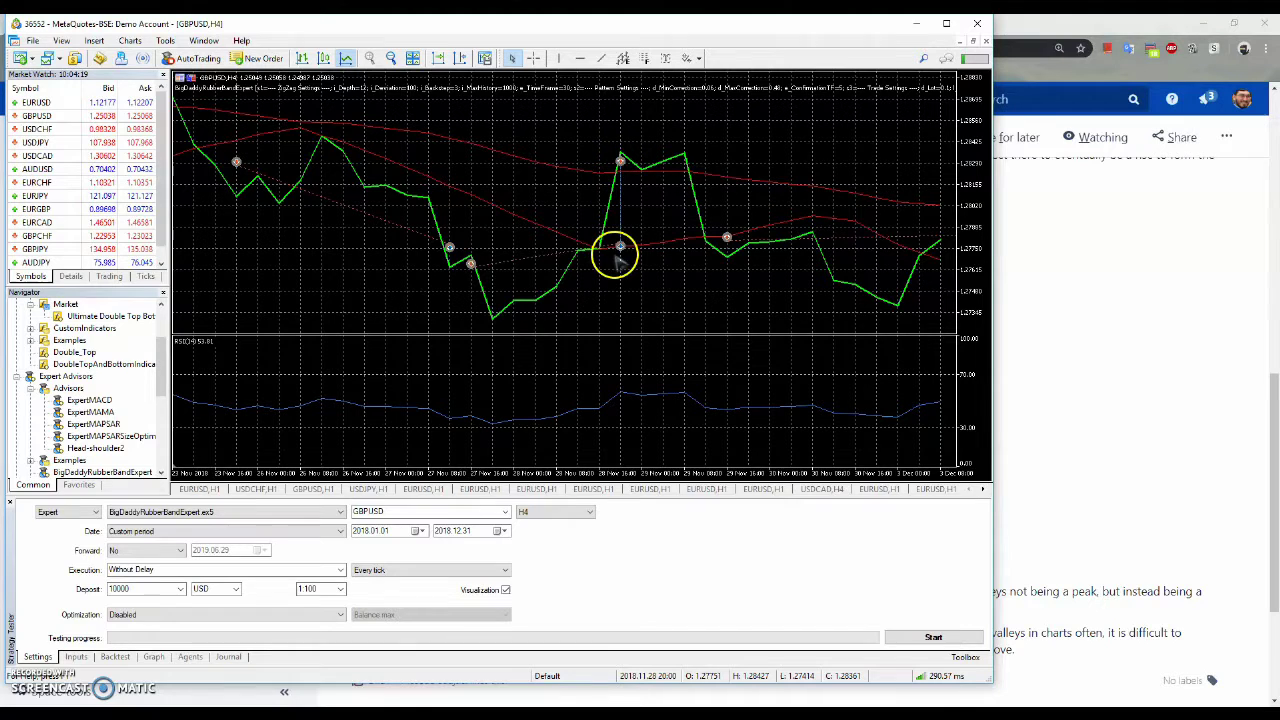
{"action": "mouse_move", "coordinate": [620, 254]}
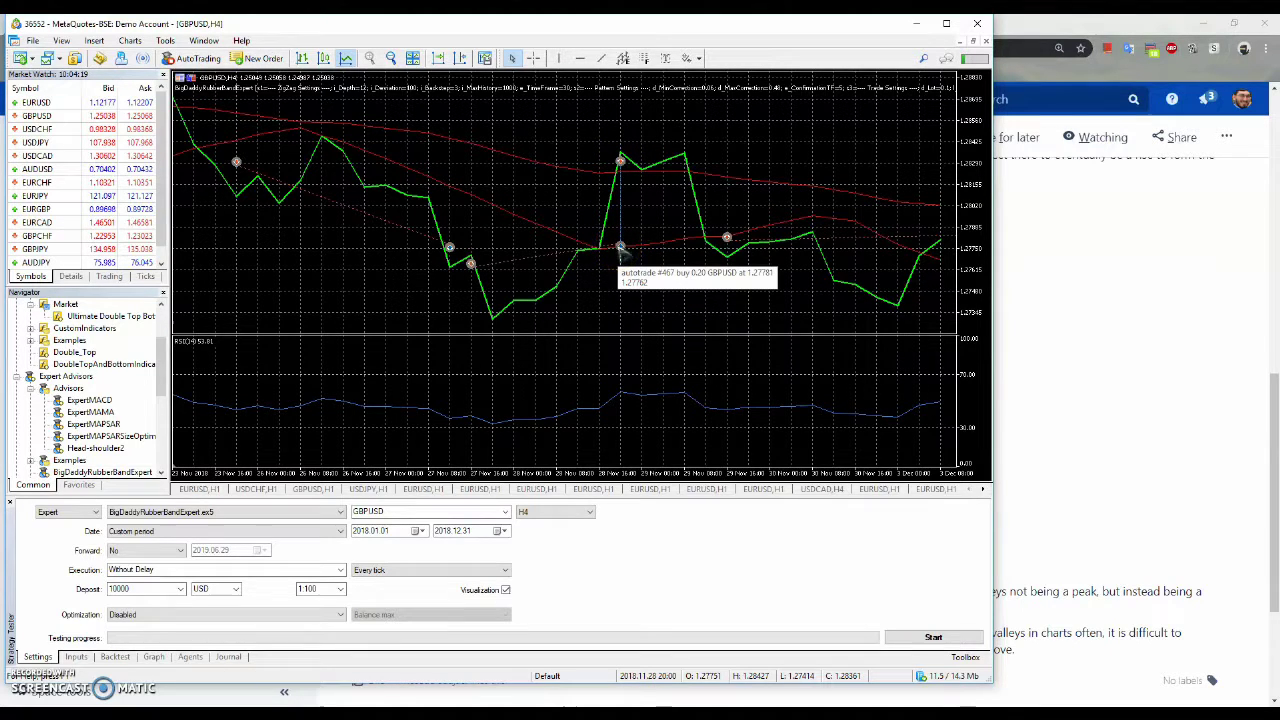
{"action": "mouse_move", "coordinate": [575, 269]}
{"action": "left_mouse_down"}
{"action": "mouse_move", "coordinate": [586, 194]}
{"action": "mouse_move", "coordinate": [603, 223]}
{"action": "mouse_move", "coordinate": [596, 257]}
{"action": "left_mouse_up"}
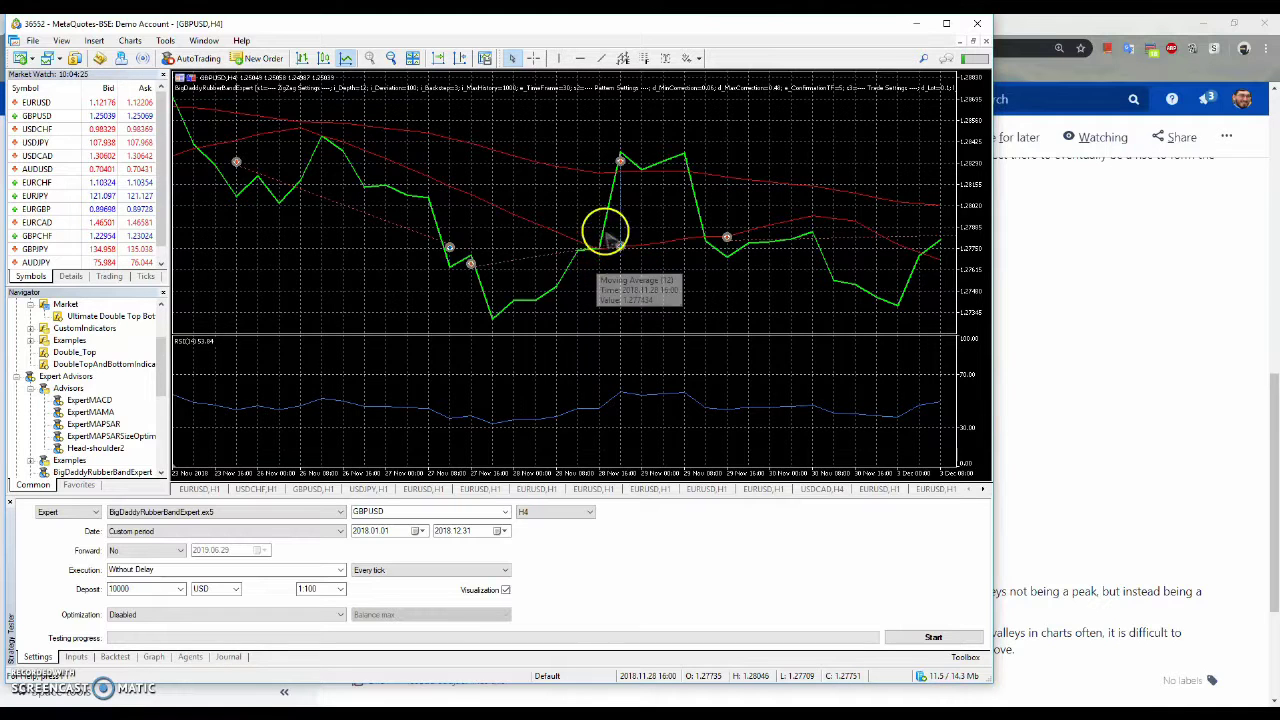
{"action": "mouse_move", "coordinate": [622, 152]}
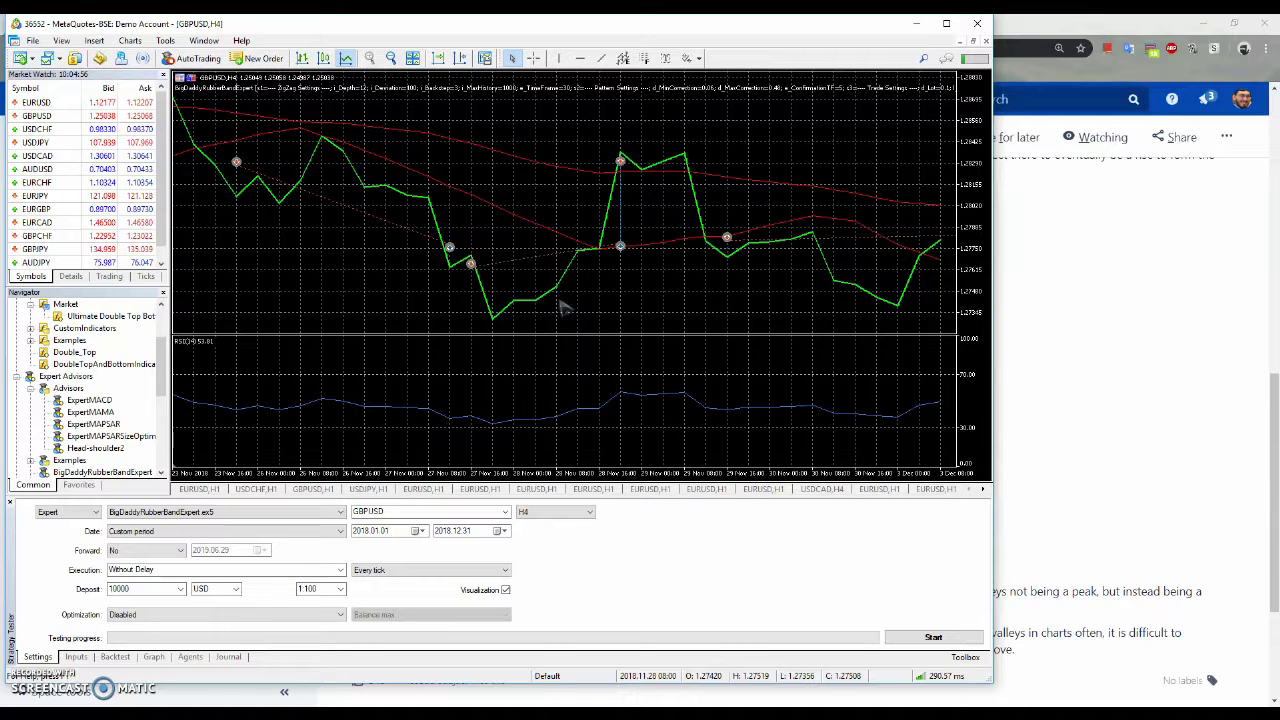
Examine the price line and trade markers from the late November 2018 twin peaks to 5 December for further patterns
{"action": "left_click", "coordinate": [545, 287]}
{"action": "left_click", "coordinate": [569, 294]}
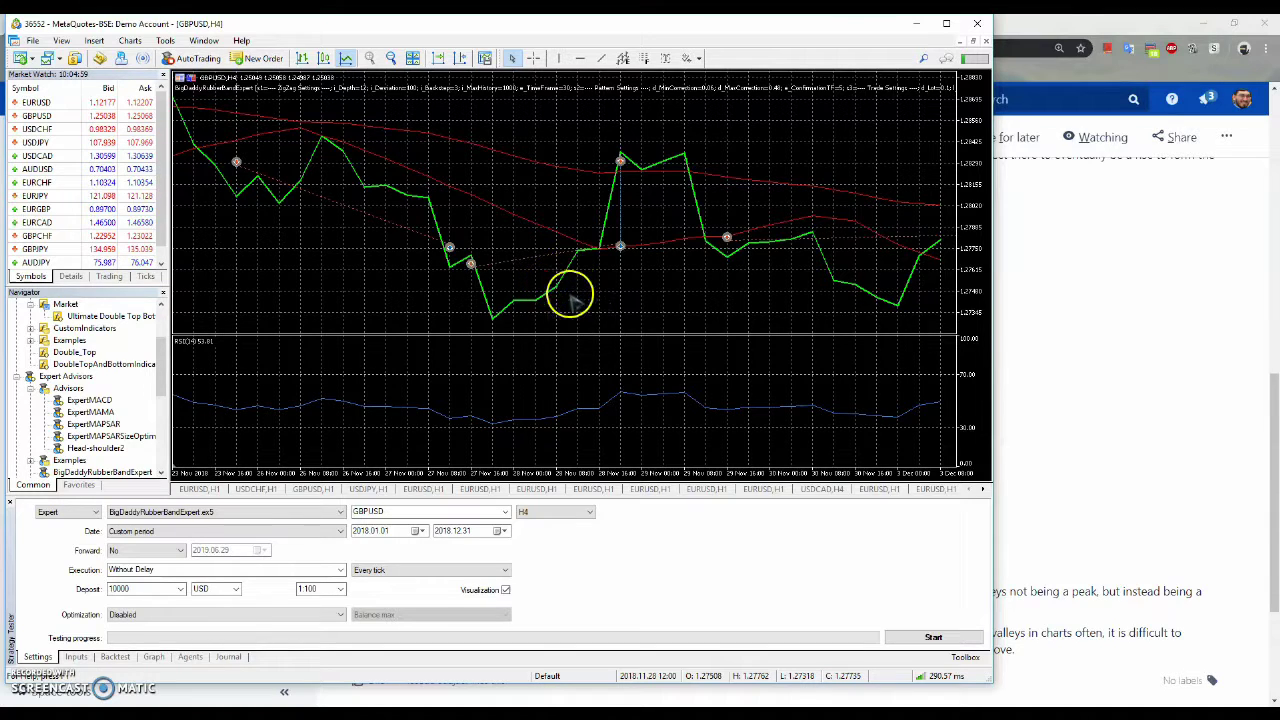
{"action": "left_click", "coordinate": [601, 352]}
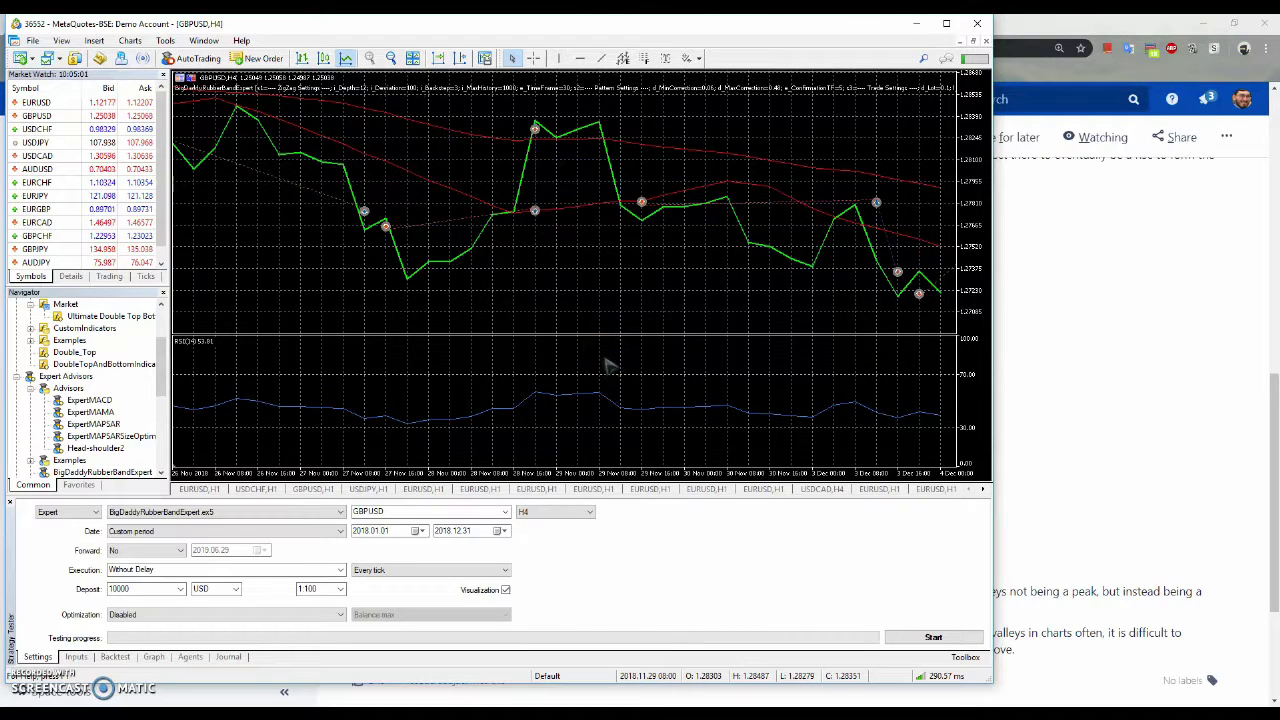
{"action": "left_click", "coordinate": [690, 548]}
{"action": "left_click", "coordinate": [476, 291]}
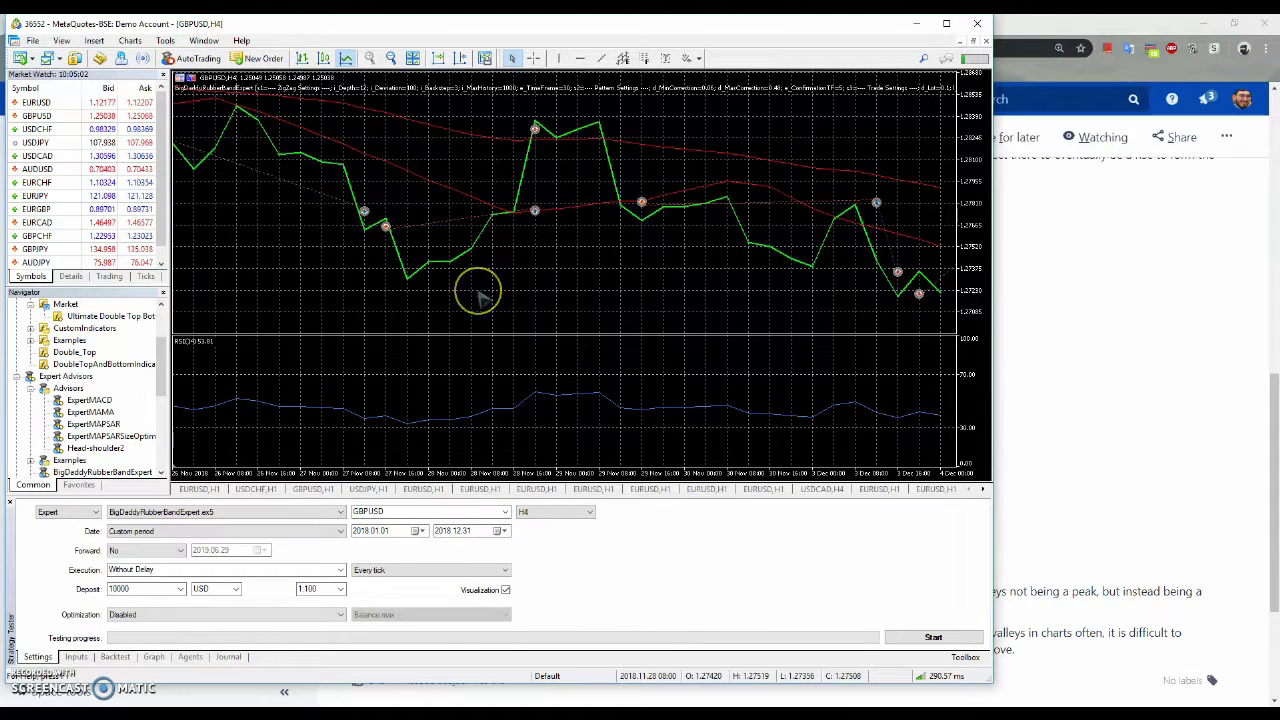
{"action": "left_click", "coordinate": [479, 300]}
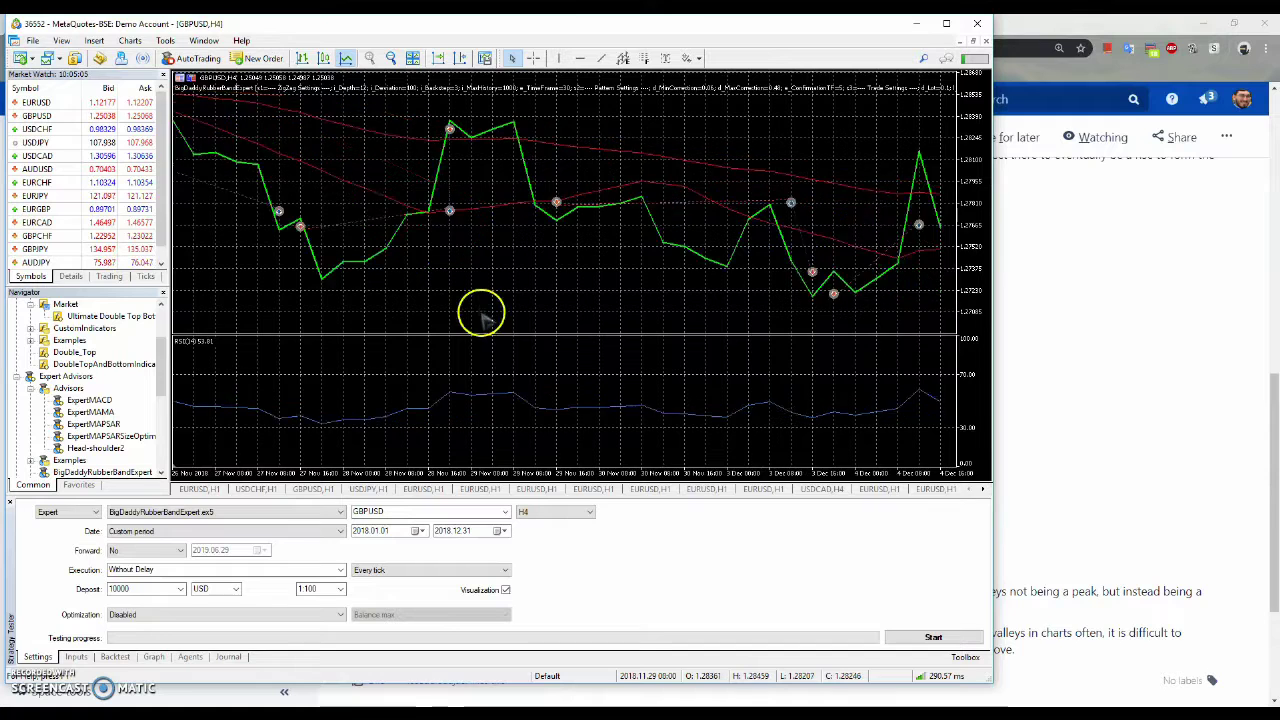
{"action": "left_click", "coordinate": [503, 288]}
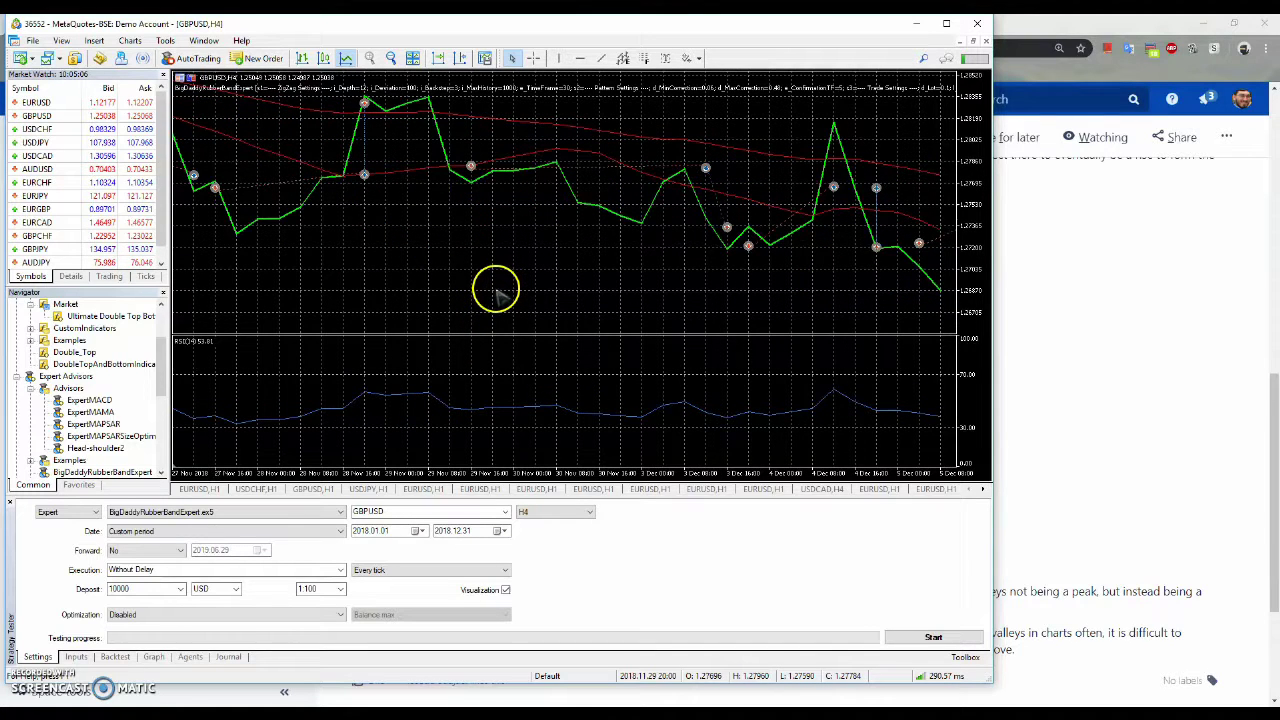